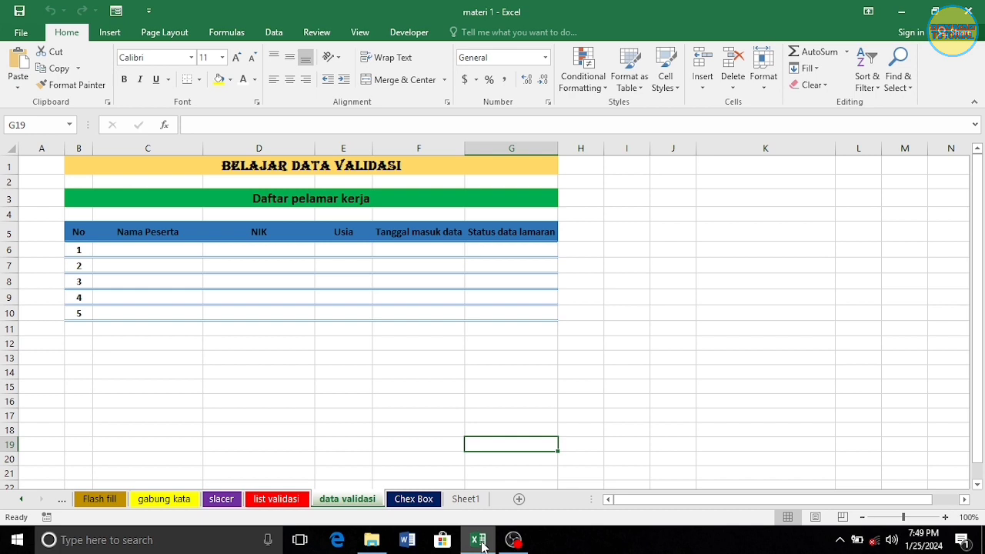
Restrict Nama Peserta cells C6:C10 to text length between 3 and 12 characters
{"action": "left_click", "coordinate": [137, 249]}
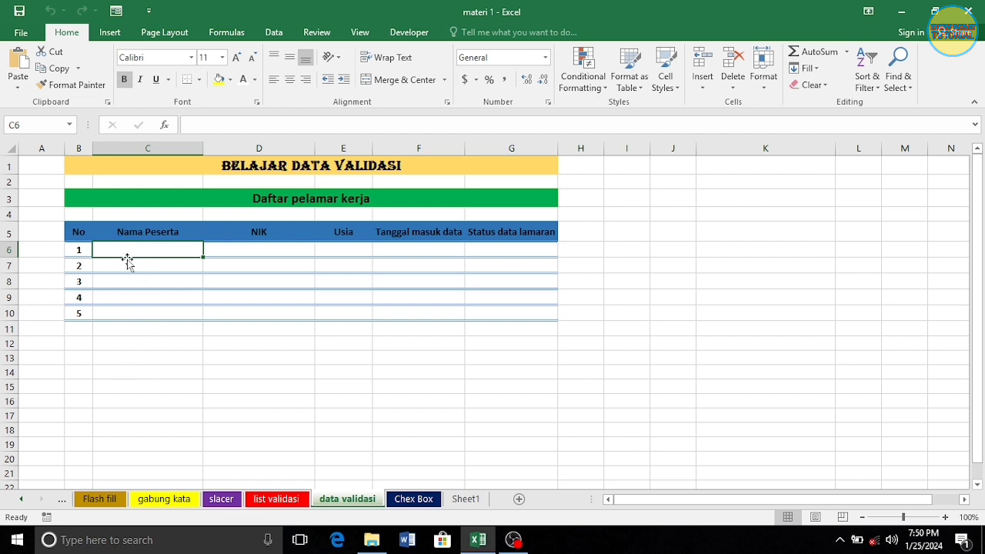
{"action": "left_click_drag", "start_coordinate": [138, 249], "coordinate": [130, 311]}
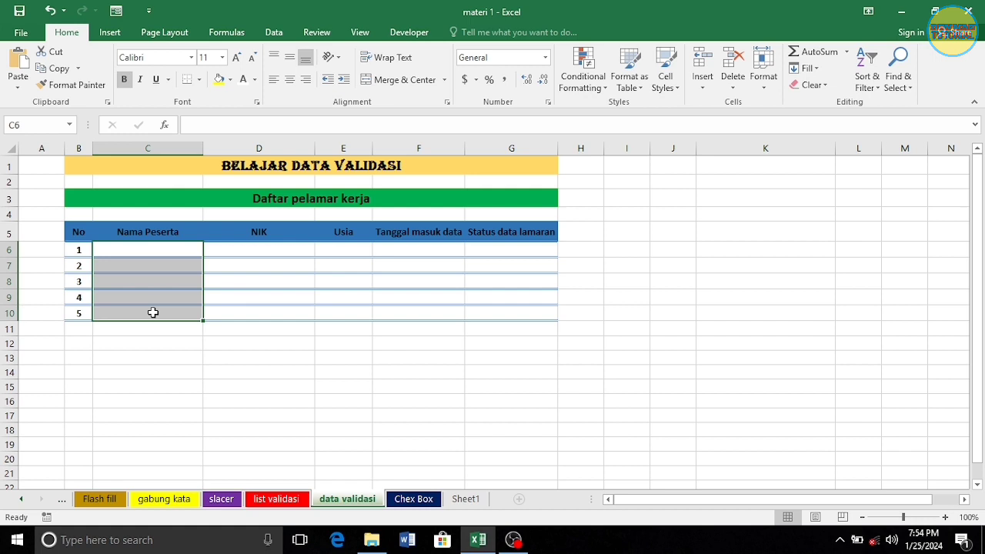
{"action": "left_click", "coordinate": [273, 33]}
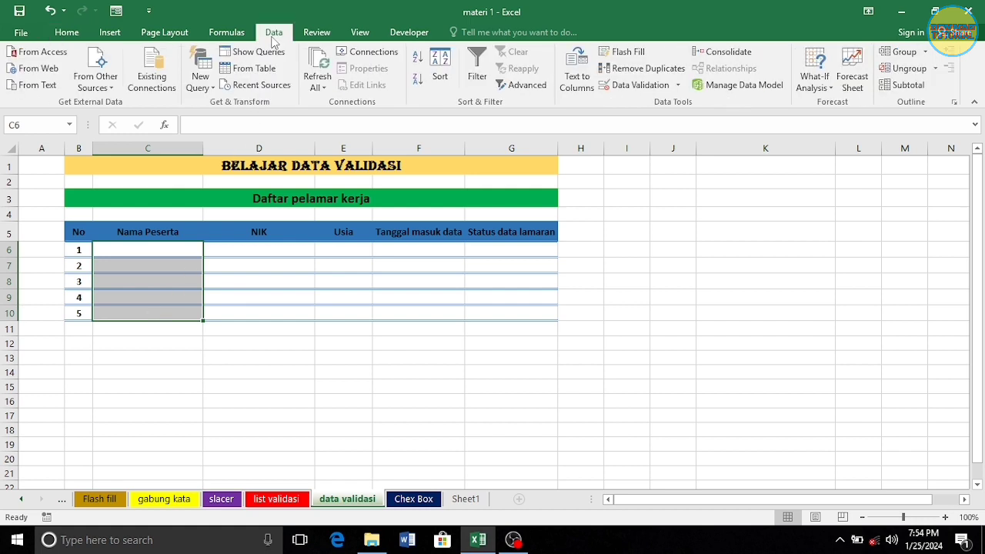
{"action": "left_click", "coordinate": [644, 85]}
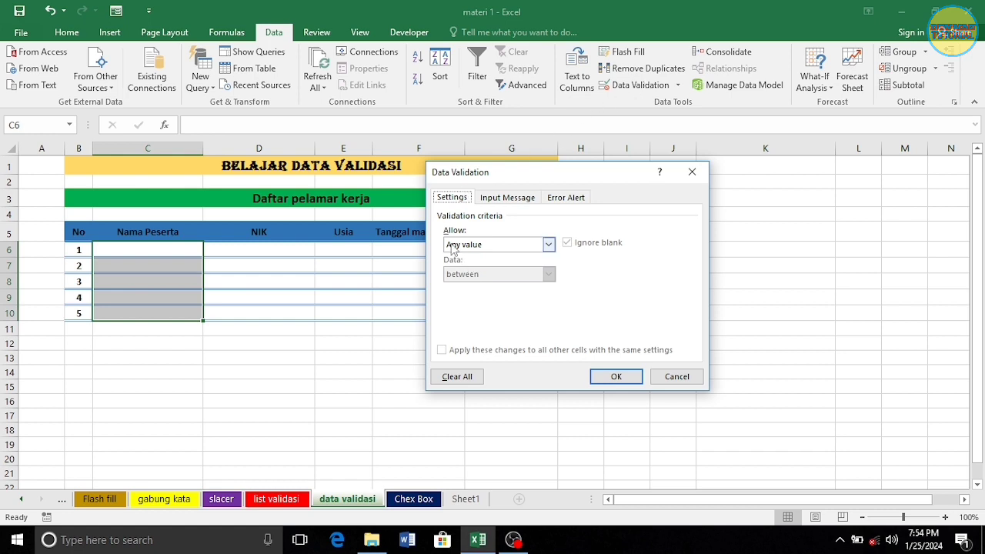
{"action": "left_click", "coordinate": [549, 245]}
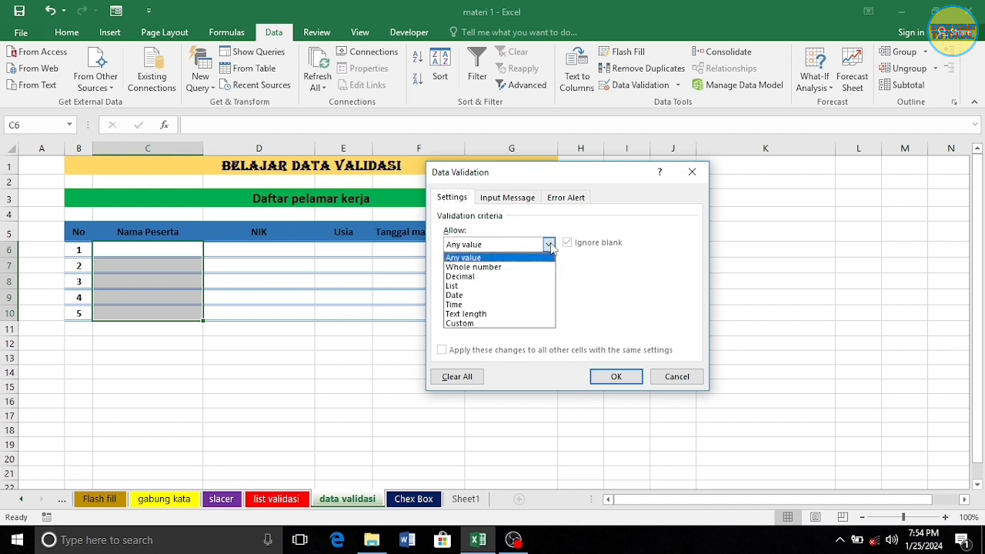
{"action": "left_click", "coordinate": [493, 314]}
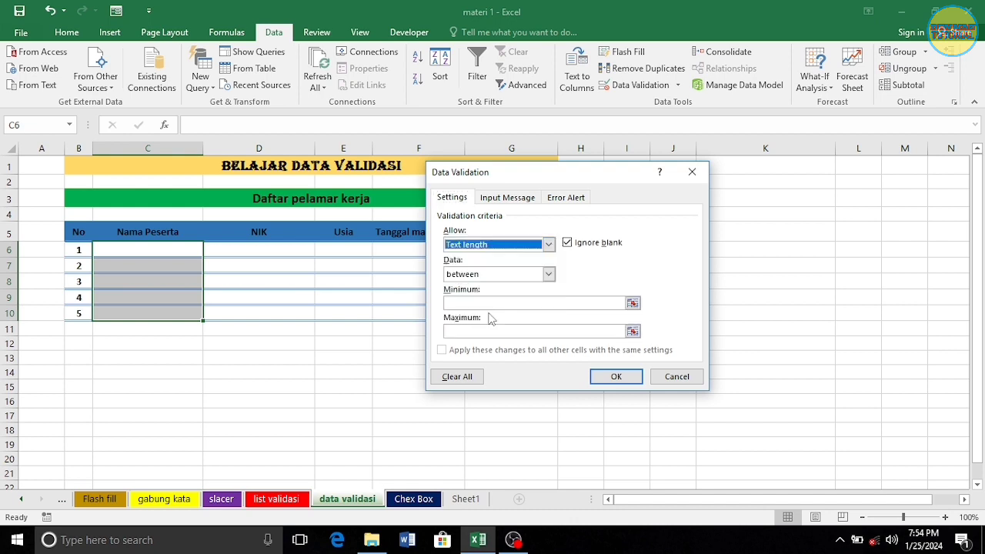
{"action": "left_click", "coordinate": [467, 304]}
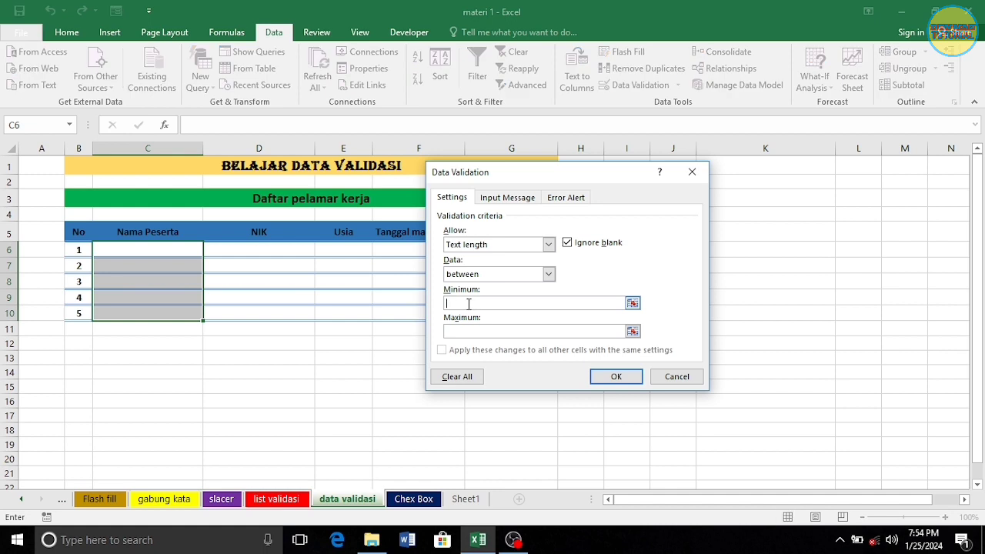
{"action": "type", "text": "3"}
{"action": "left_click", "coordinate": [471, 332]}
{"action": "type", "text": "12"}
Add input message 'Maksimal 12 karakter' and error alert 'Data tidak valid', then apply the rule
{"action": "left_click", "coordinate": [523, 202]}
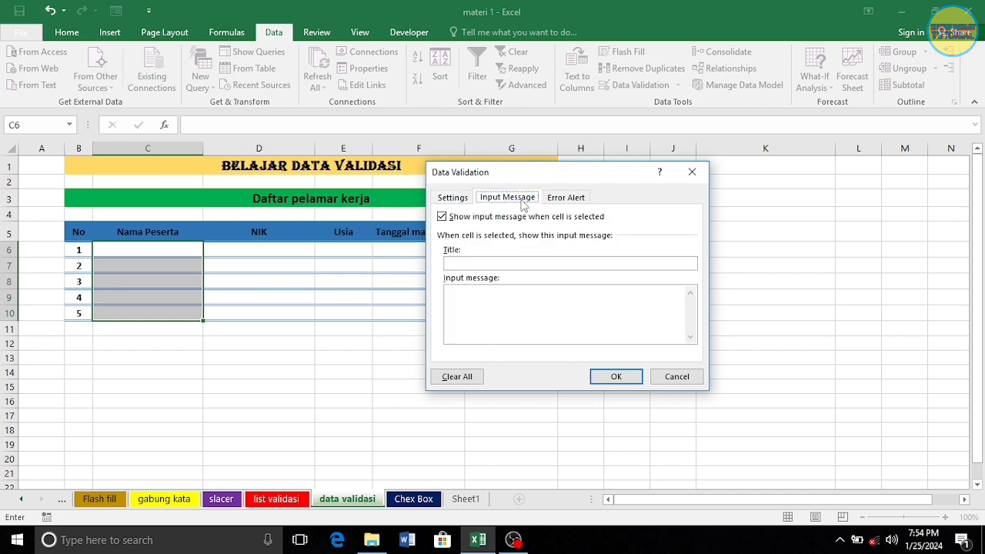
{"action": "left_click", "coordinate": [493, 293]}
{"action": "type", "text": "Maksimal 12"}
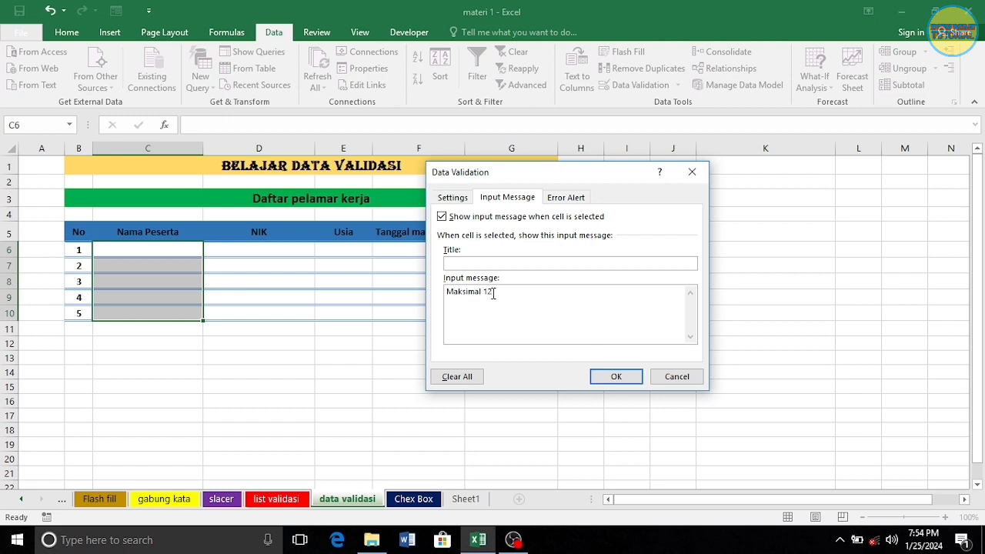
{"action": "type", "text": " karakter"}
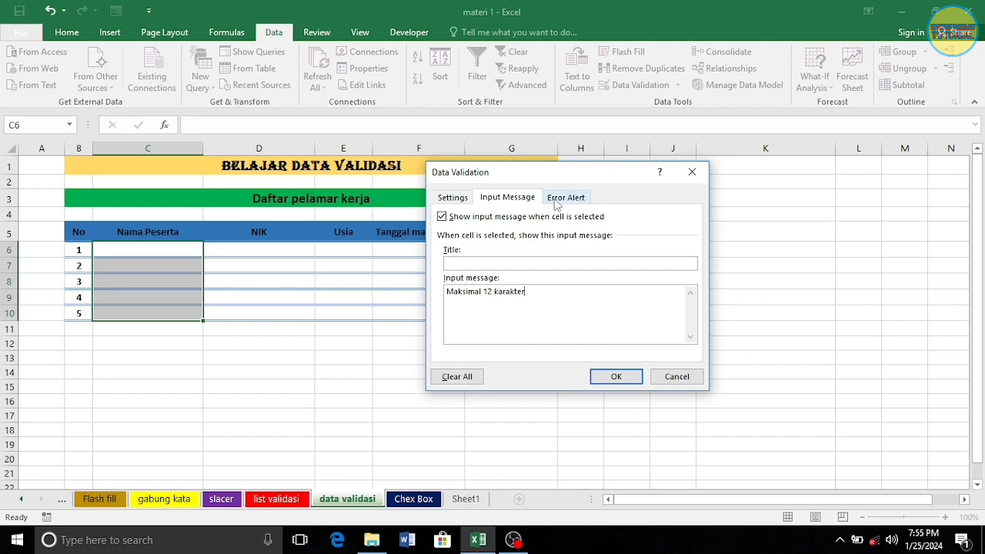
{"action": "left_click", "coordinate": [557, 199]}
{"action": "left_click", "coordinate": [607, 297]}
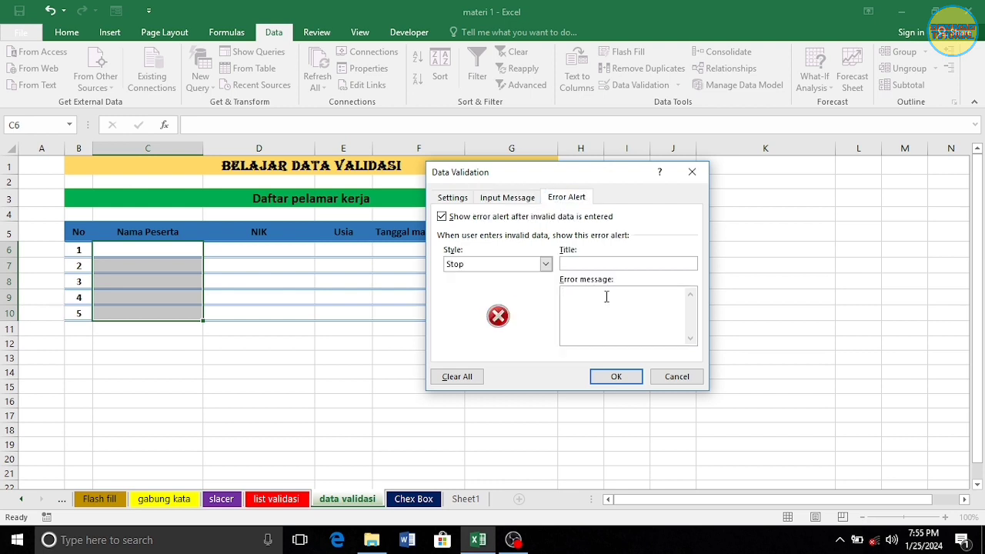
{"action": "type", "text": "Data tidak valid"}
{"action": "left_click", "coordinate": [628, 376]}
{"action": "left_click", "coordinate": [505, 406]}
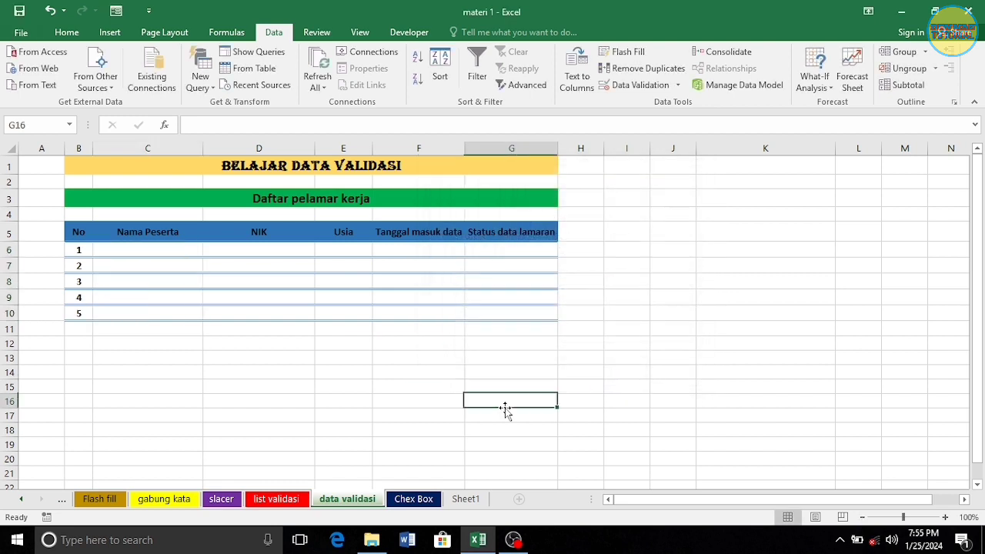
{"action": "left_click", "coordinate": [175, 249]}
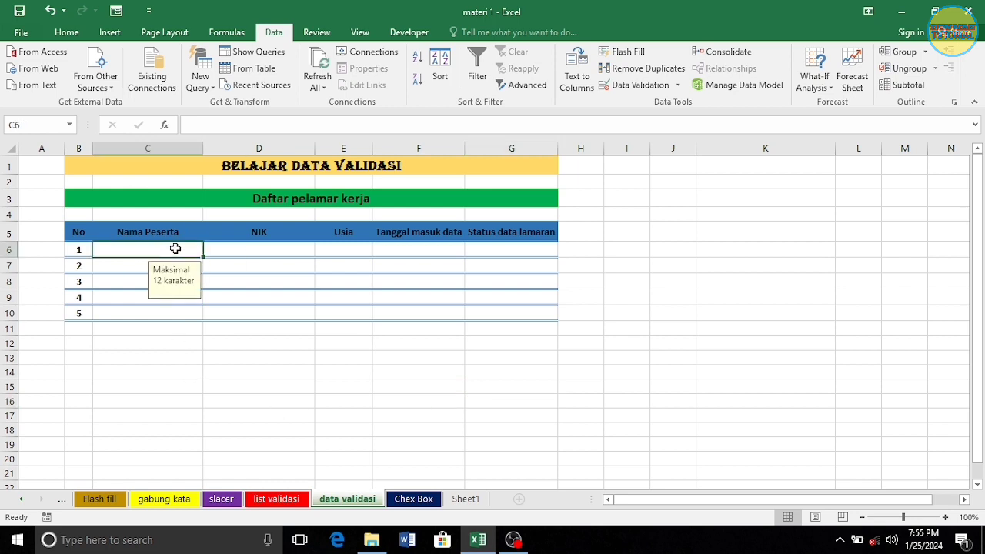
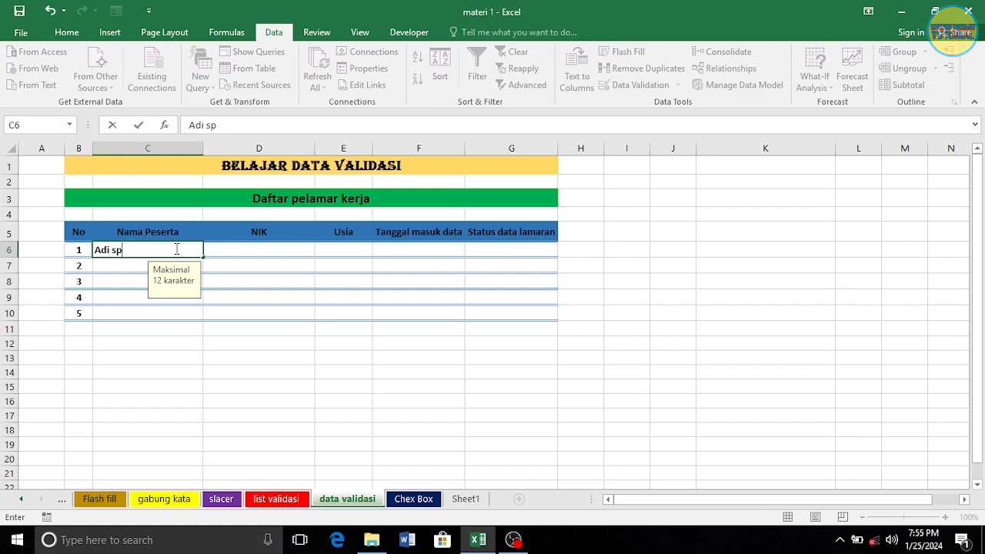
{"action": "left_click", "coordinate": [115, 251]}
{"action": "type", "text": "a"}
{"action": "key", "text": "Return"}
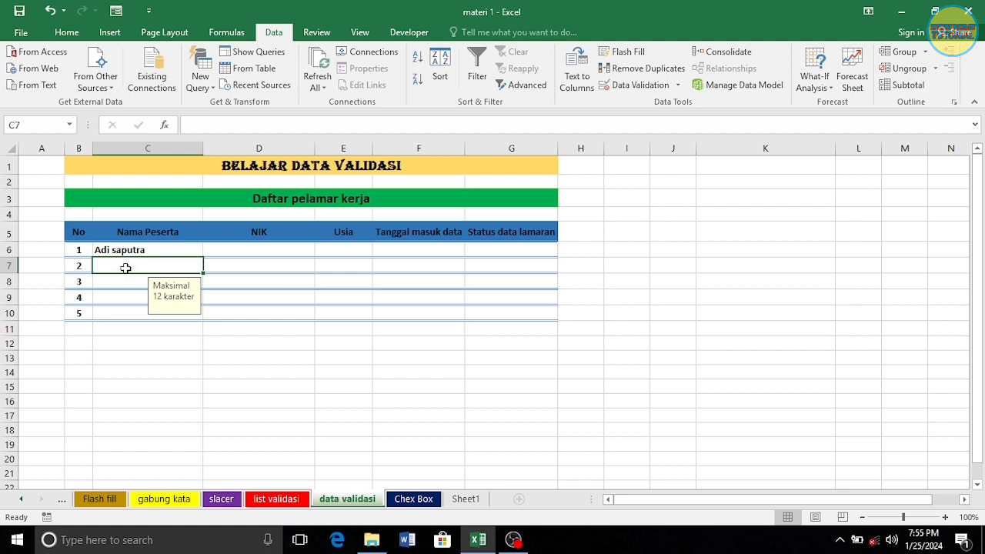
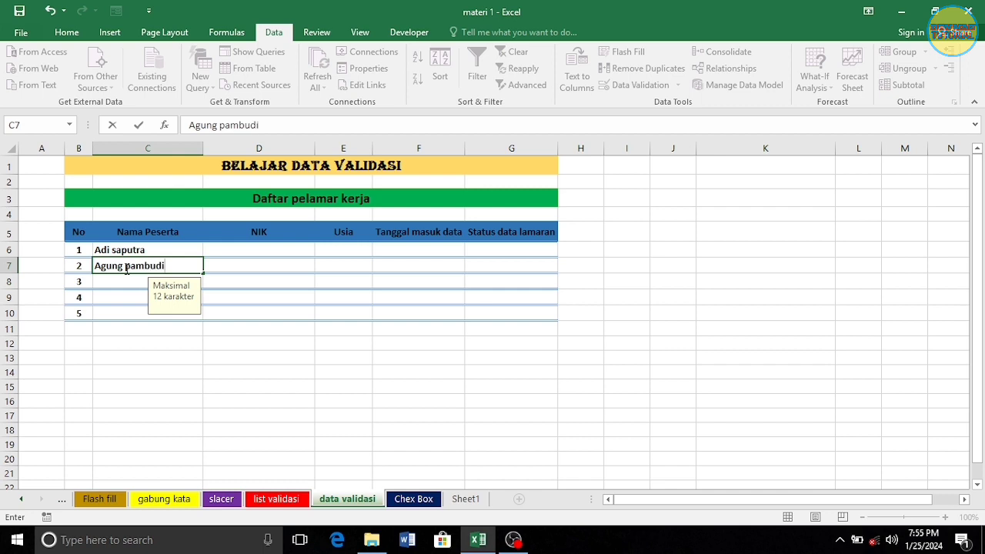
{"action": "key", "text": "Return"}
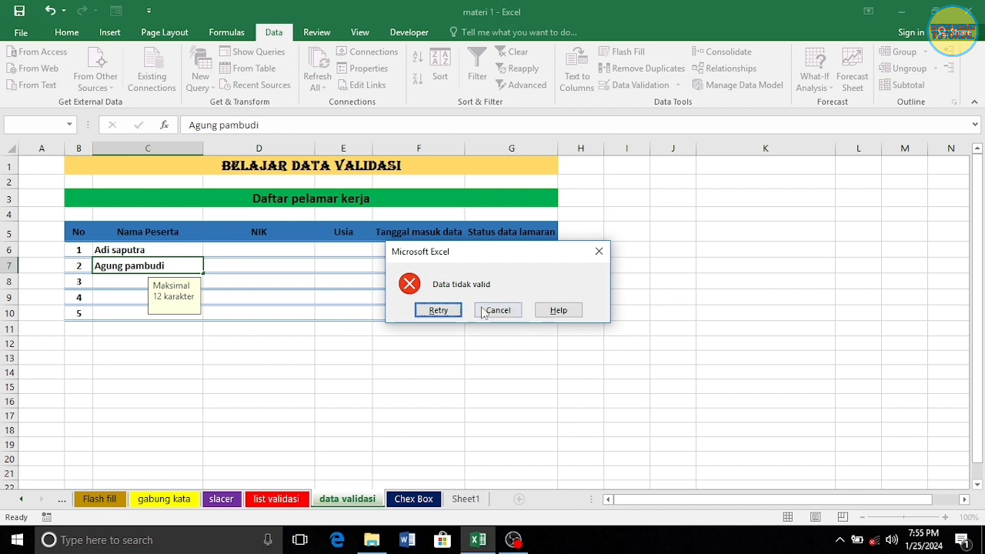
{"action": "left_click", "coordinate": [599, 251]}
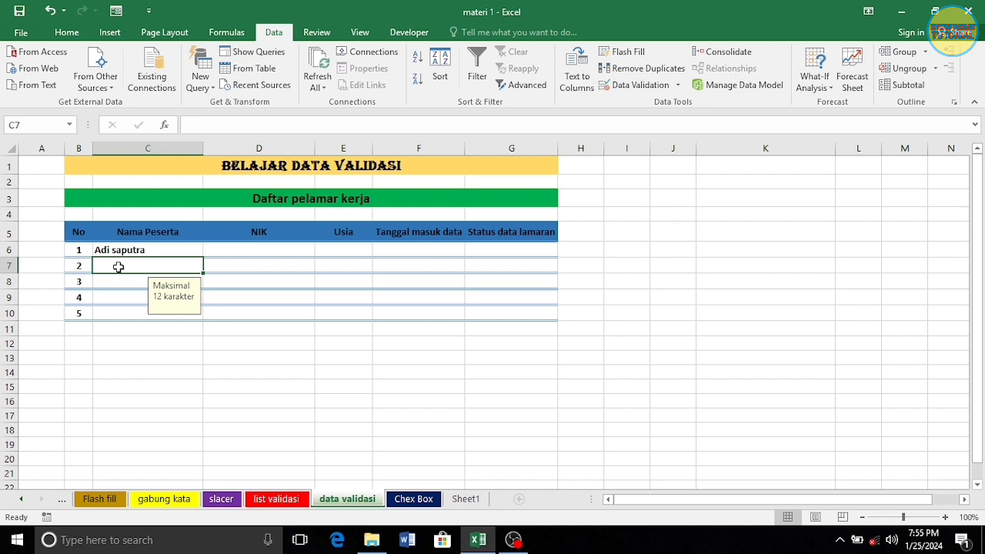
{"action": "type", "text": "Eki"}
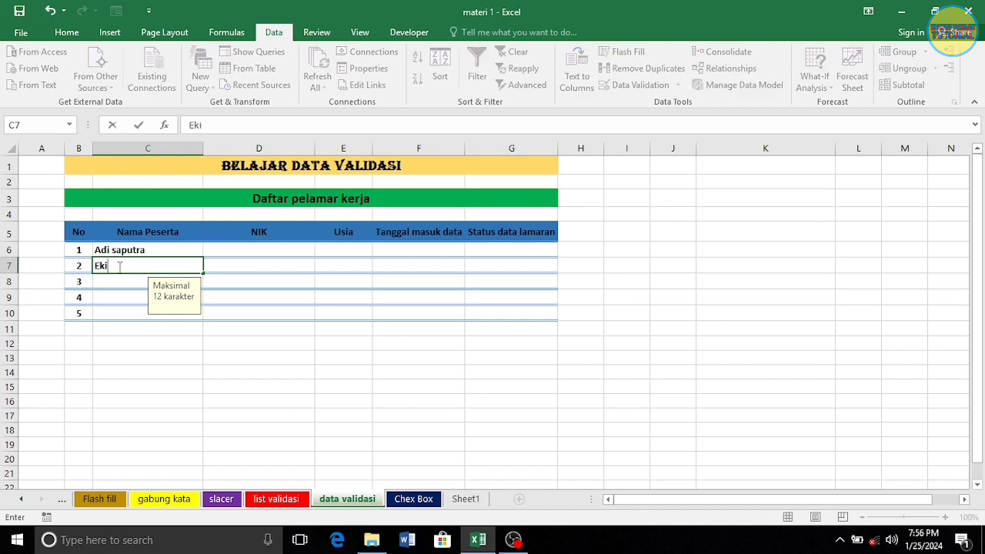
{"action": "key", "text": "Return"}
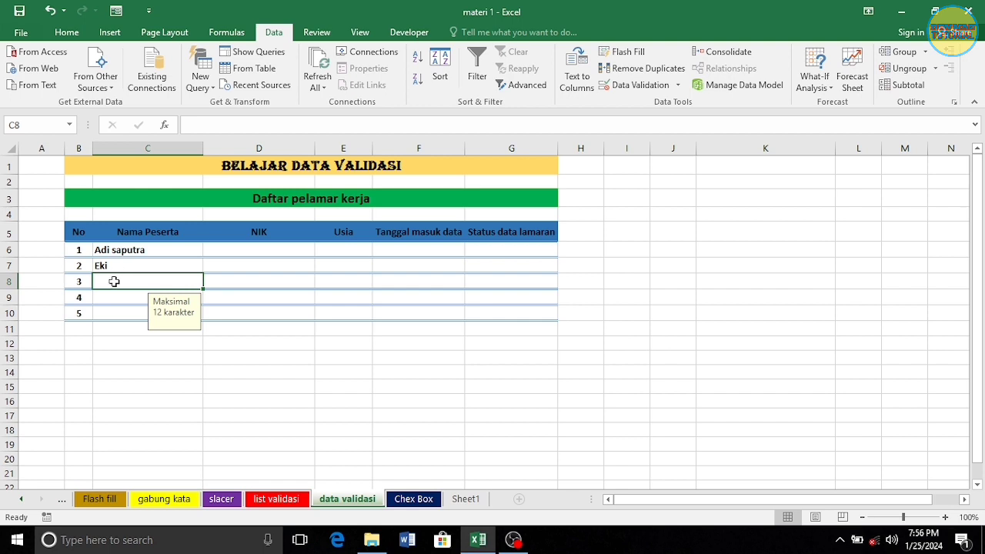
{"action": "type", "text": "ay"}
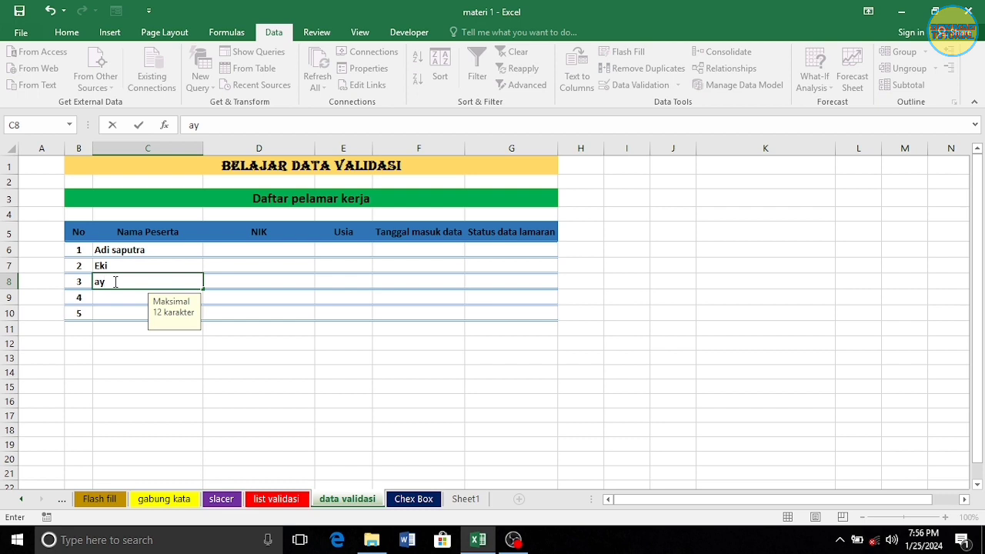
{"action": "key", "text": "Return"}
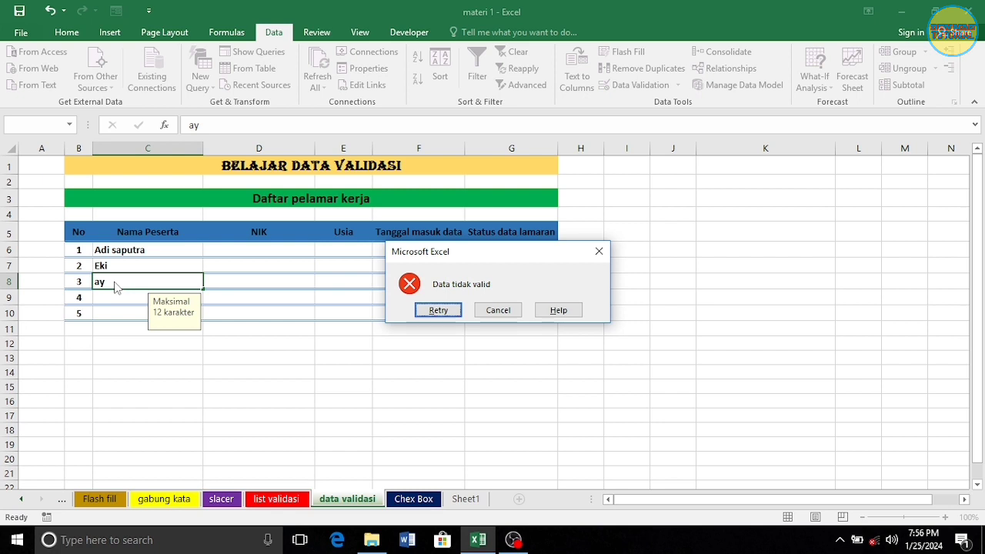
{"action": "left_click", "coordinate": [498, 311]}
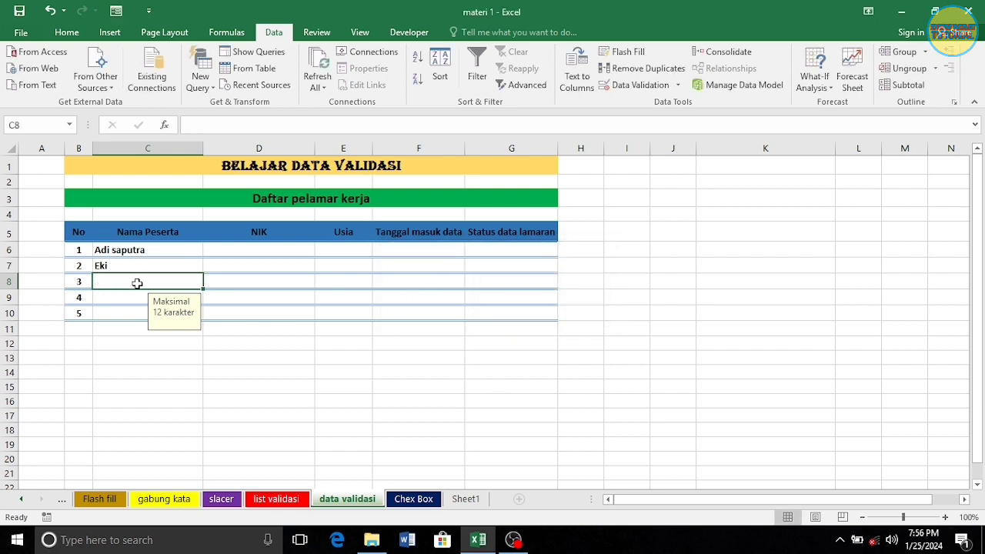
{"action": "type", "text": "Desi"}
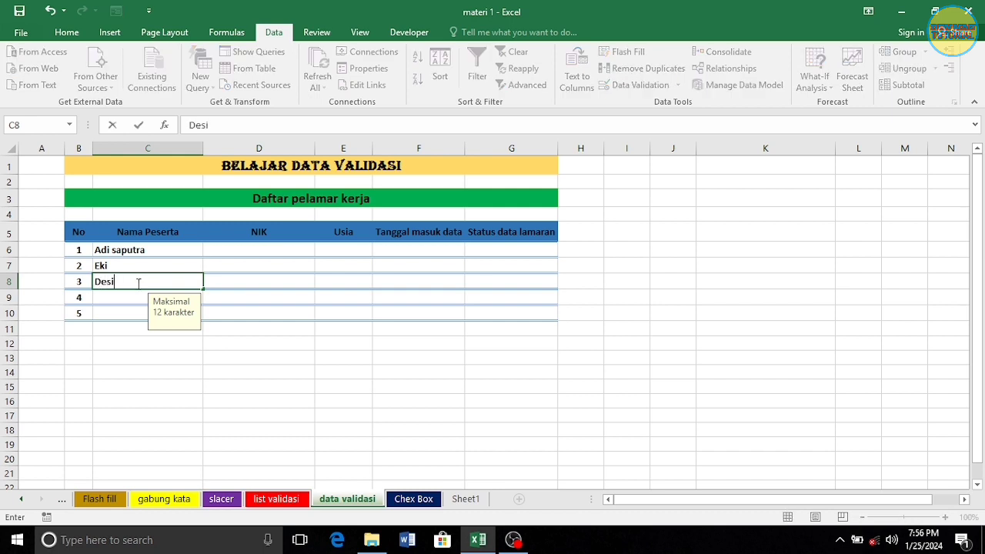
{"action": "key", "text": "Return"}
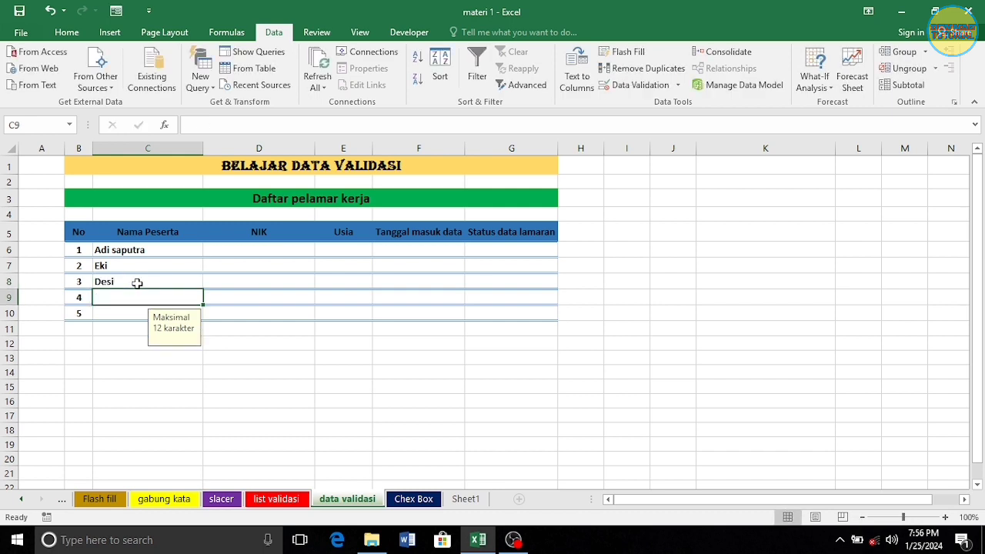
{"action": "type", "text": "Supri"}
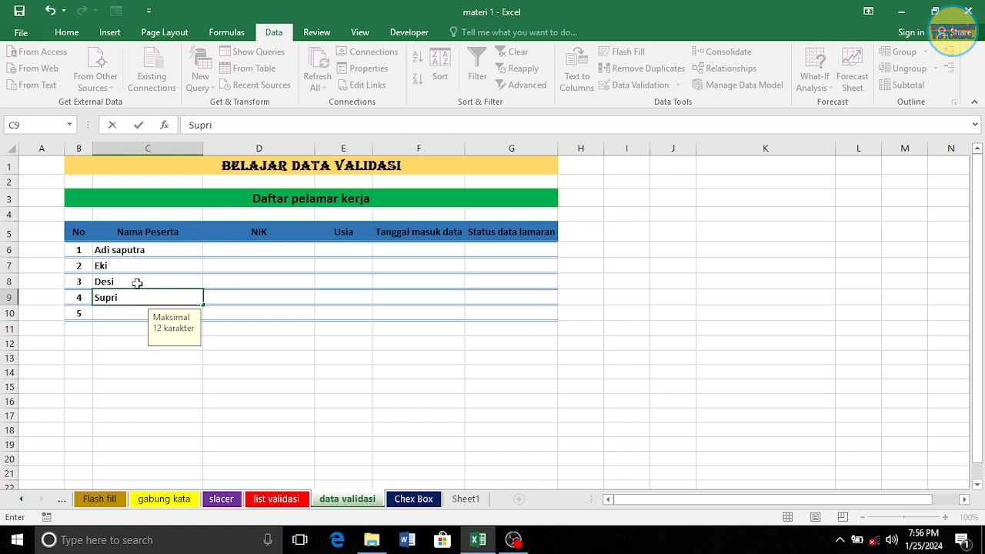
{"action": "key", "text": "Return"}
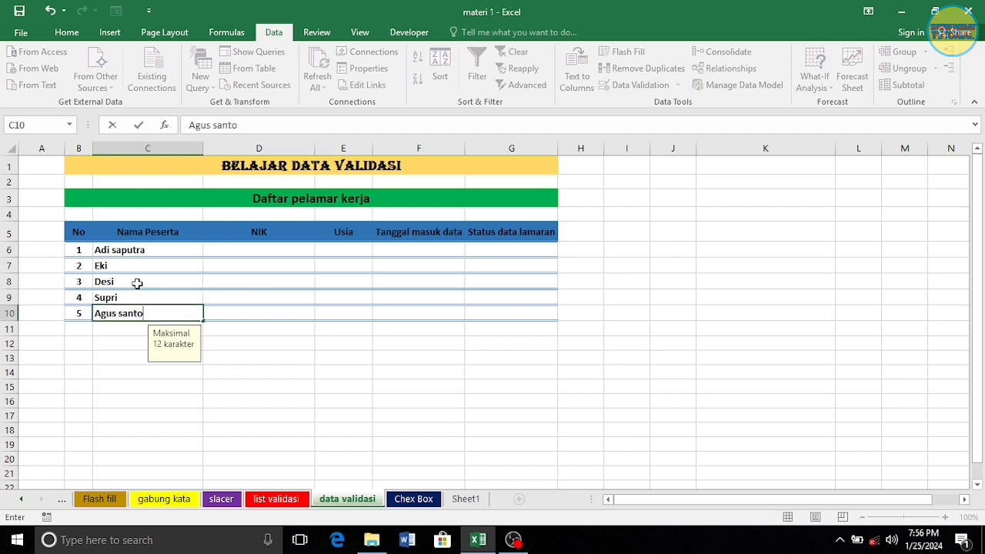
{"action": "key", "text": "Return"}
{"action": "left_click", "coordinate": [272, 251]}
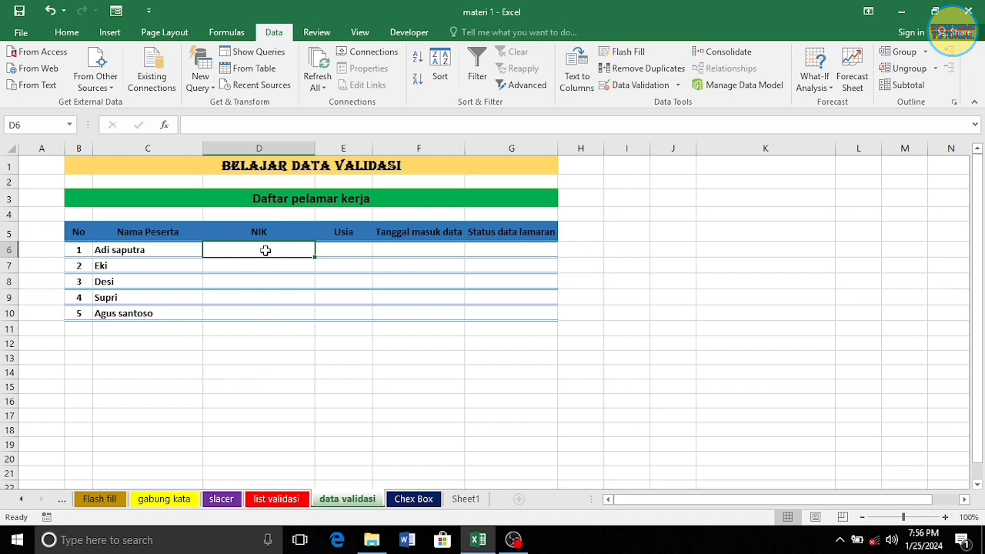
Give NIK cells D6:D10 a custom validation formula =len(D6:D9)=16
{"action": "left_click_drag", "start_coordinate": [264, 249], "coordinate": [271, 311]}
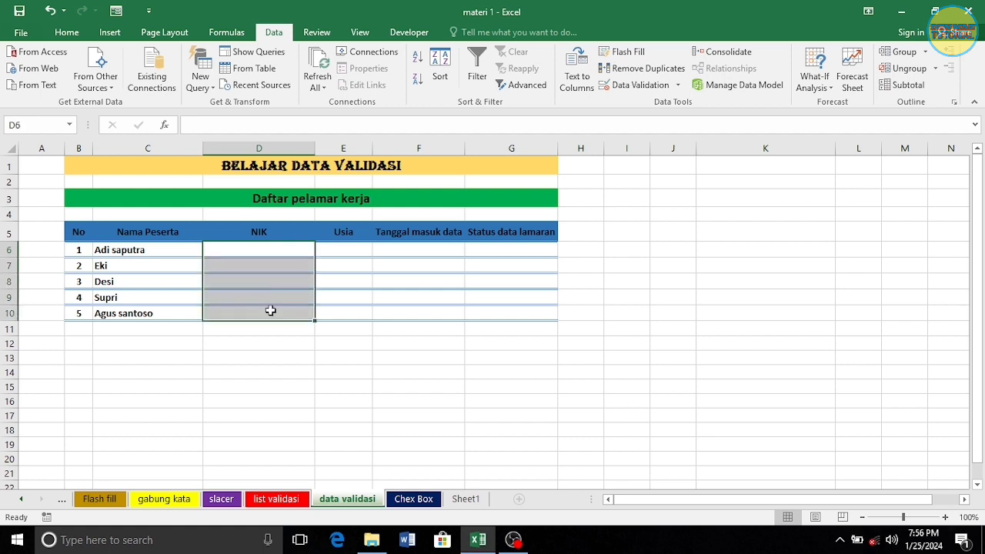
{"action": "left_click", "coordinate": [634, 84]}
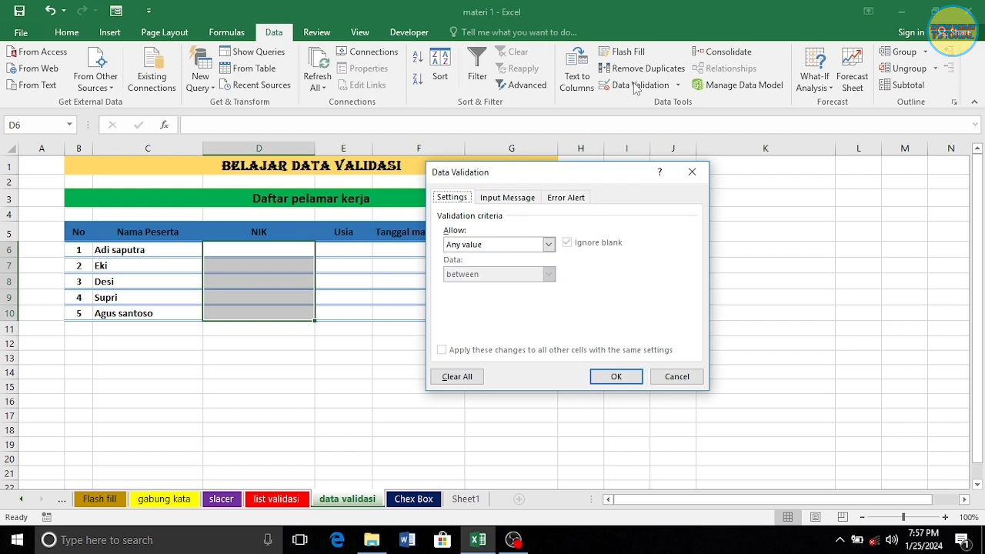
{"action": "left_click", "coordinate": [549, 245]}
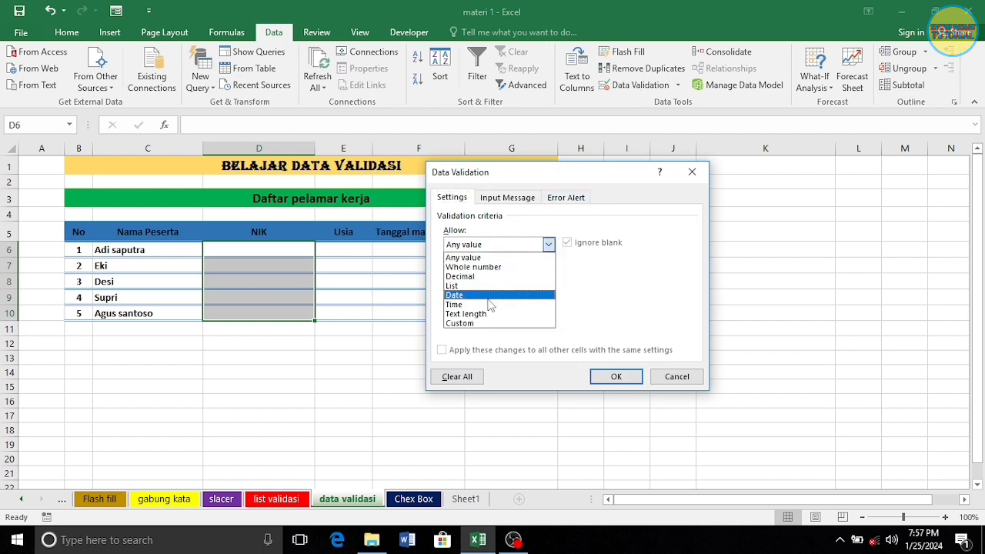
{"action": "left_click", "coordinate": [478, 324]}
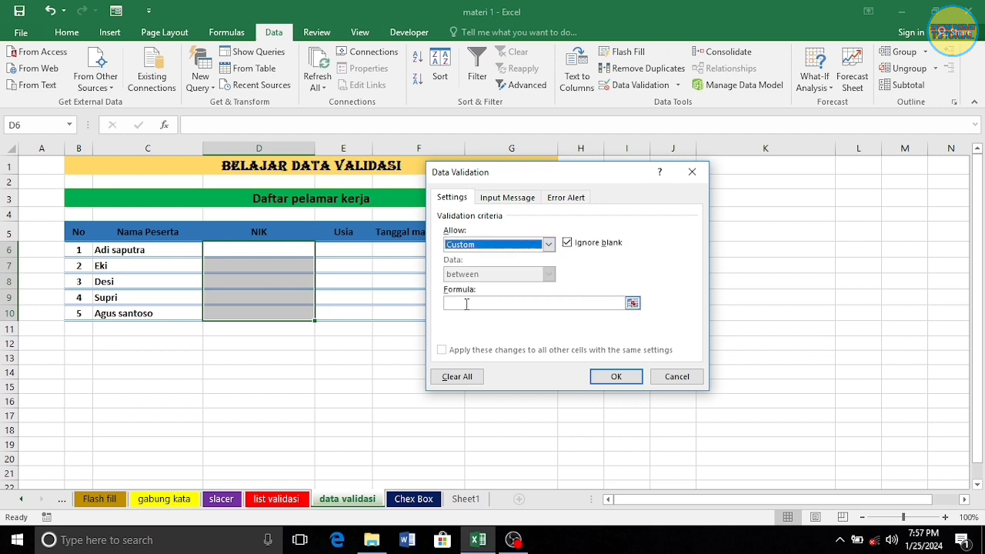
{"action": "left_click", "coordinate": [467, 304]}
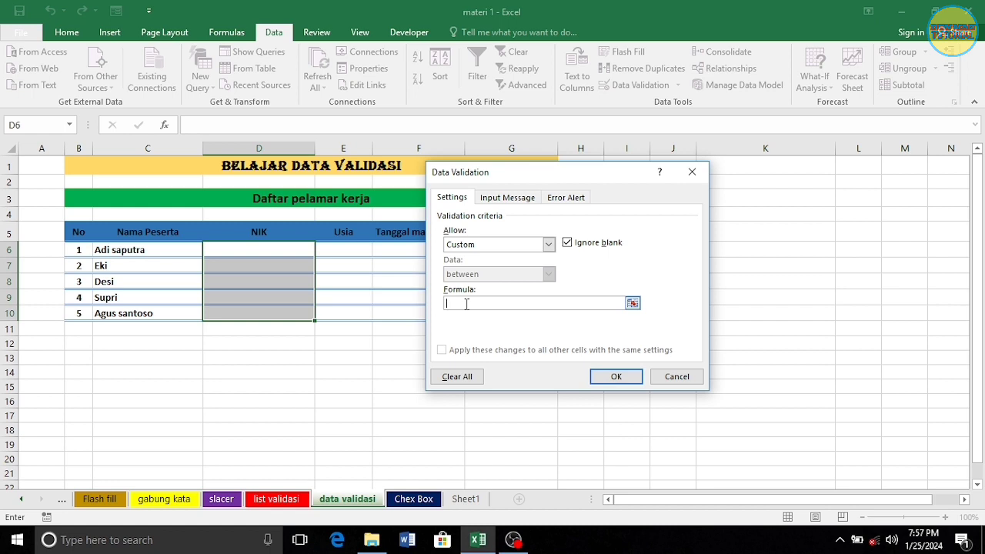
{"action": "type", "text": "=len("}
{"action": "left_click_drag", "start_coordinate": [269, 250], "coordinate": [256, 300]}
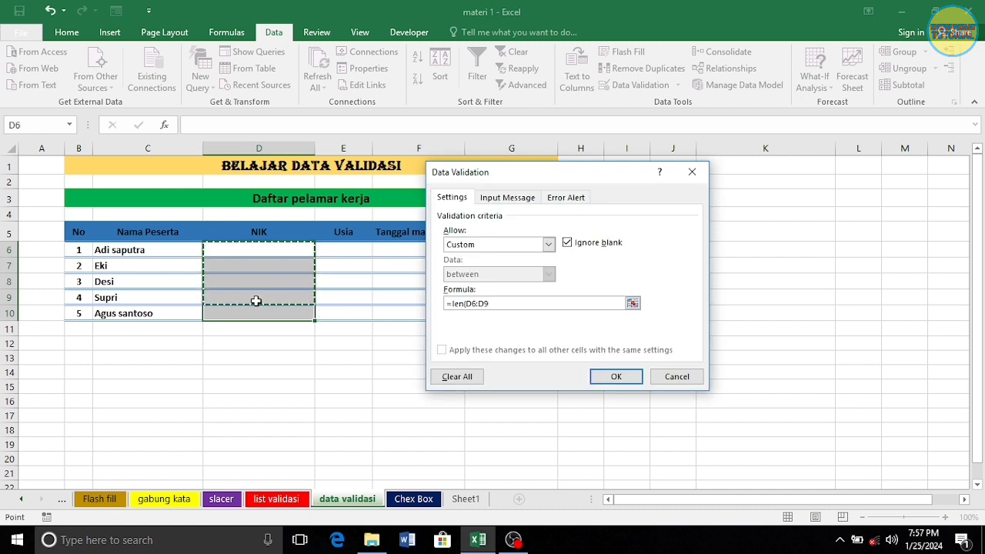
{"action": "type", "text": ")"}
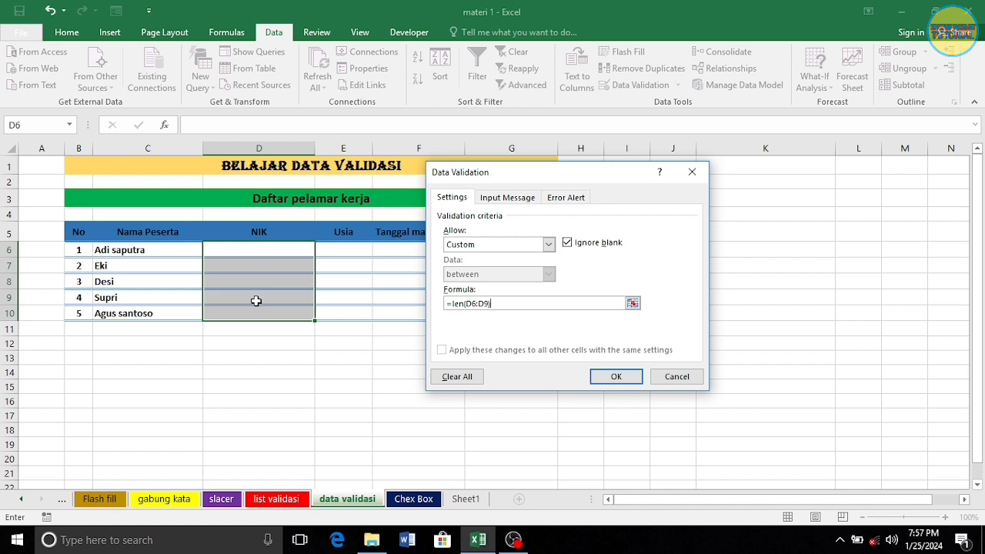
{"action": "type", "text": "=16"}
Add input message 'Input 16 karakter' and error message 'Data tidak valid', then apply the rule
{"action": "left_click", "coordinate": [510, 199]}
{"action": "left_click", "coordinate": [496, 296]}
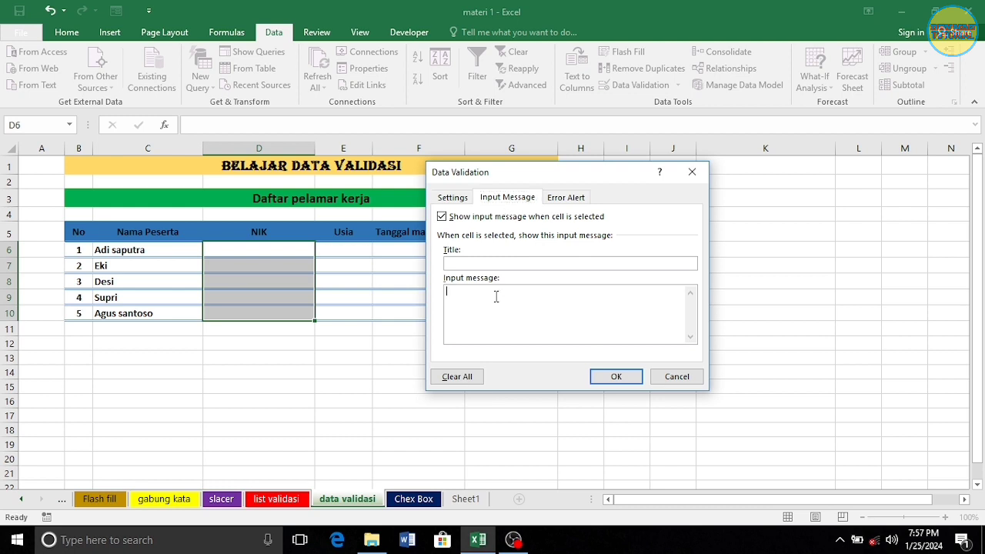
{"action": "type", "text": "Masuk"}
{"action": "key", "text": "BackSpace"}
{"action": "key", "text": "BackSpace"}
{"action": "key", "text": "BackSpace"}
{"action": "key", "text": "BackSpace"}
{"action": "key", "text": "BackSpace"}
{"action": "type", "text": "Input 16 karakter"}
{"action": "left_click", "coordinate": [571, 198]}
{"action": "left_click", "coordinate": [589, 301]}
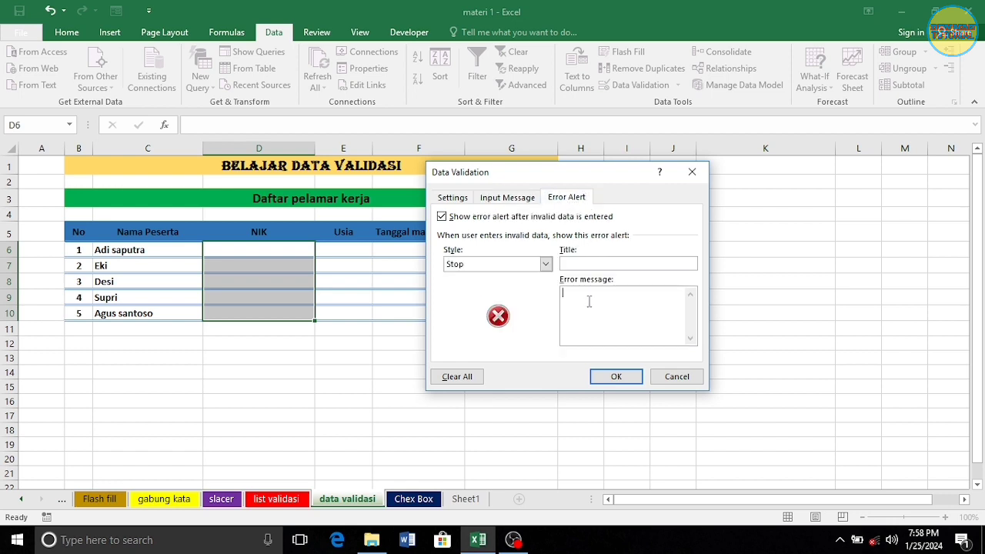
{"action": "type", "text": "Data tidak valid"}
{"action": "left_click", "coordinate": [615, 375]}
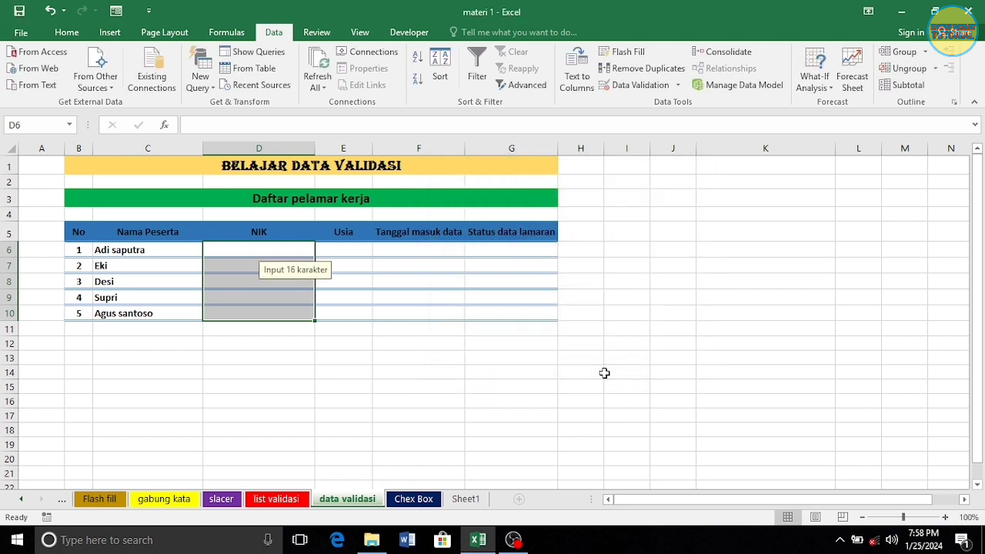
{"action": "left_click", "coordinate": [457, 440]}
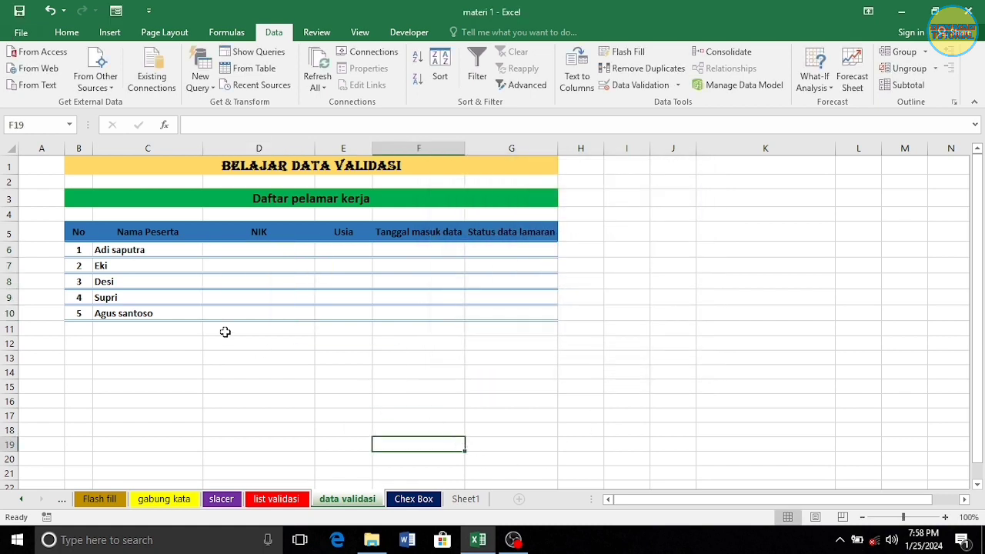
{"action": "left_click", "coordinate": [241, 246]}
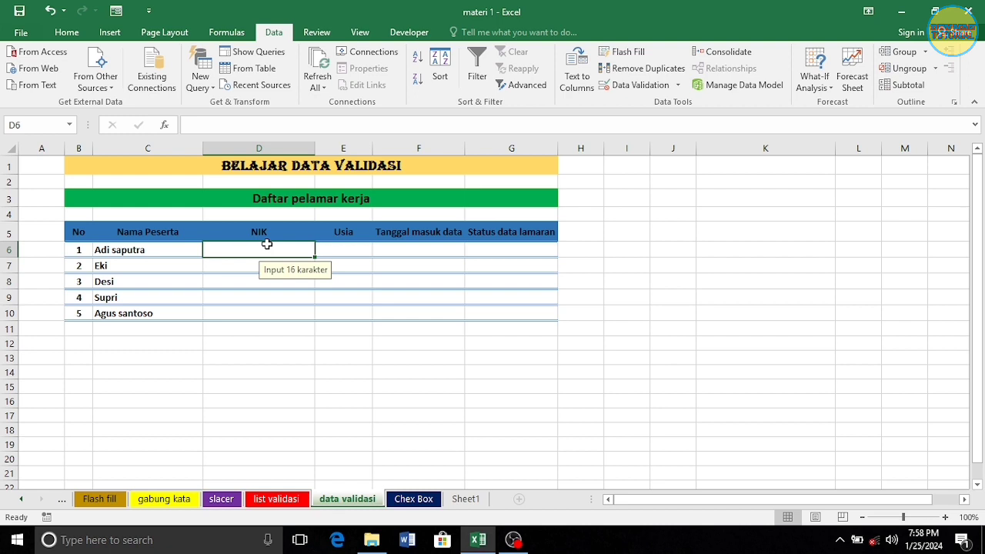
{"action": "type", "text": "1234"}
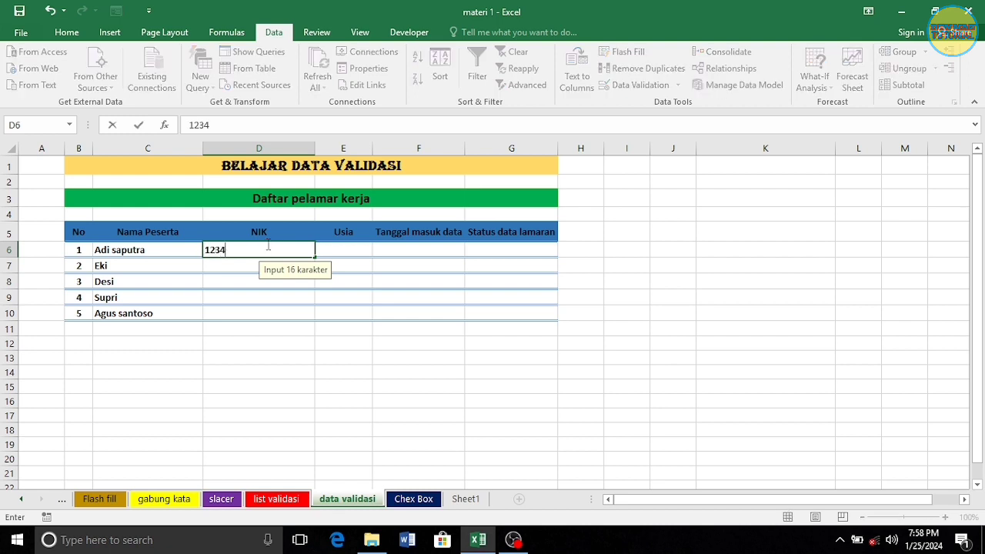
{"action": "type", "text": "567890123456"}
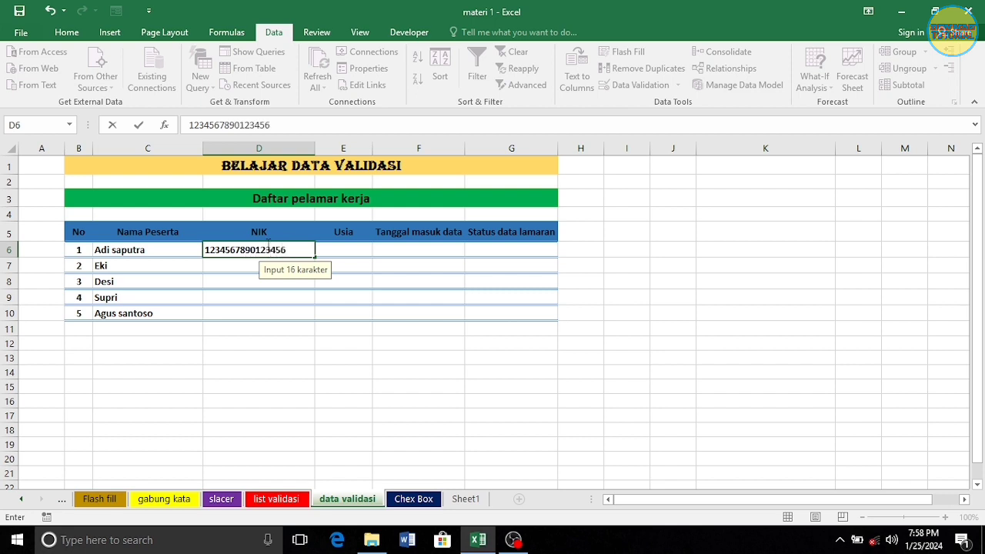
{"action": "key", "text": "Return"}
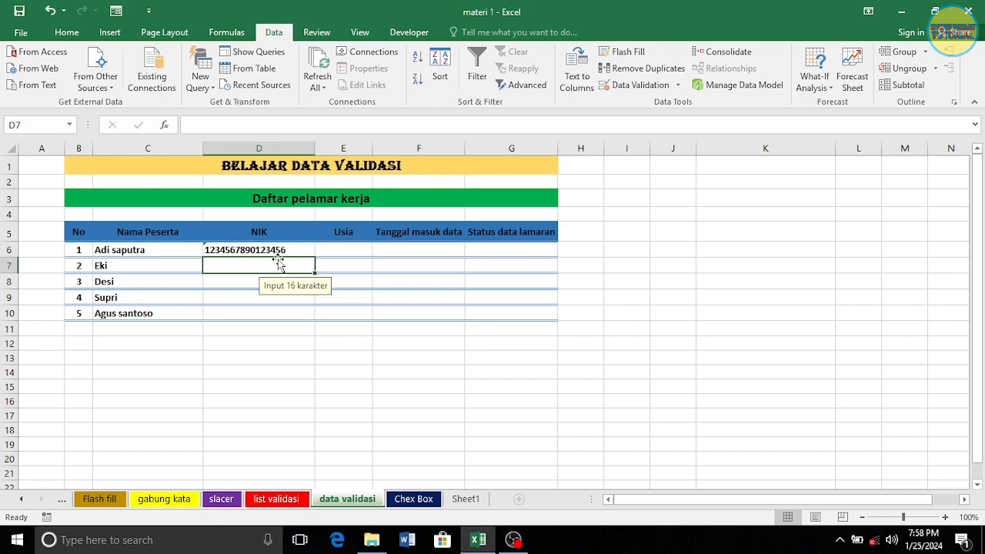
{"action": "type", "text": "123456"}
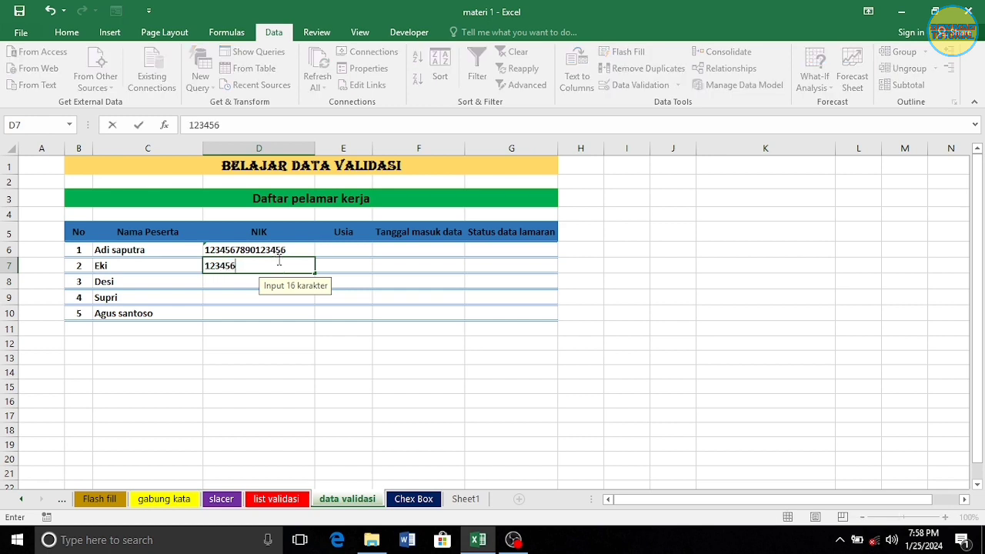
{"action": "type", "text": "78987678"}
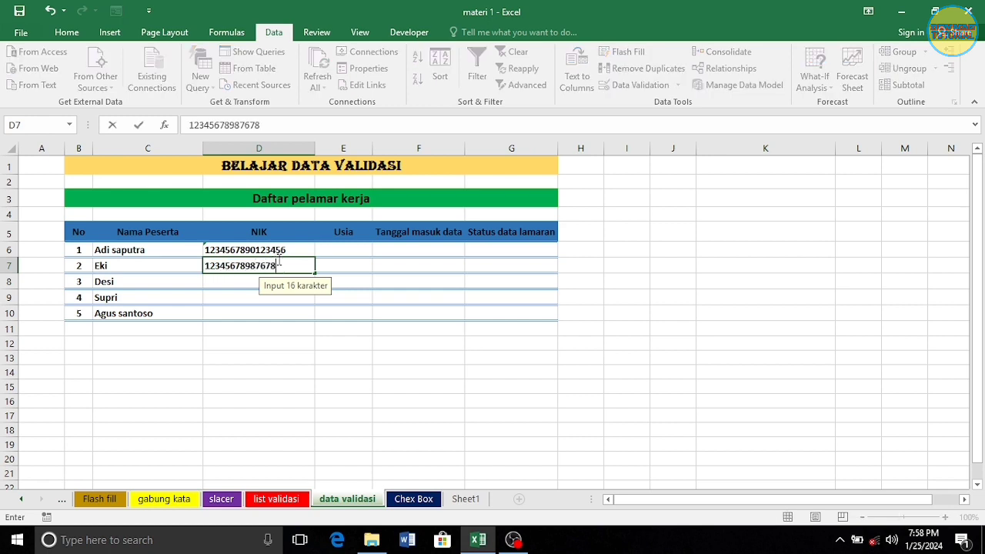
{"action": "key", "text": "Return"}
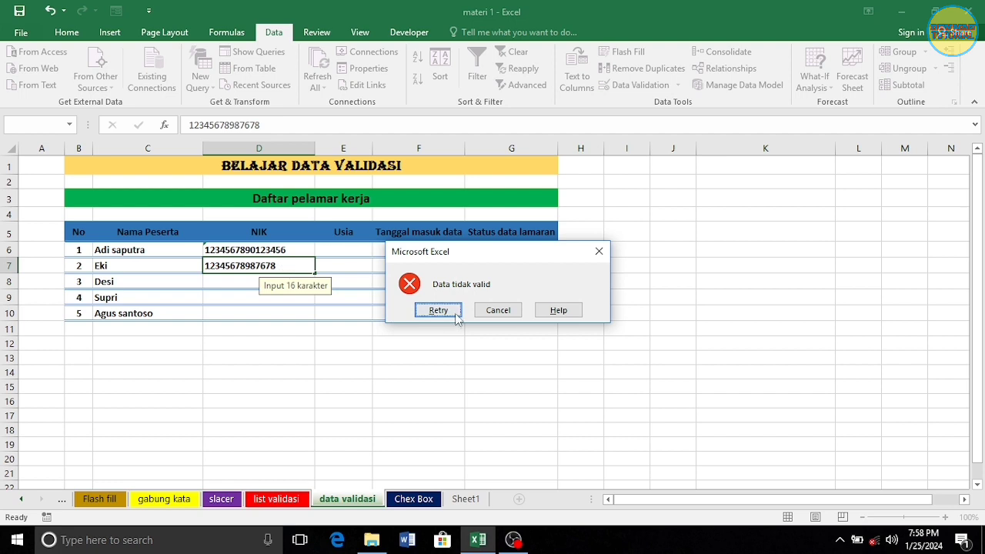
{"action": "key", "text": "Return"}
{"action": "left_click", "coordinate": [284, 265]}
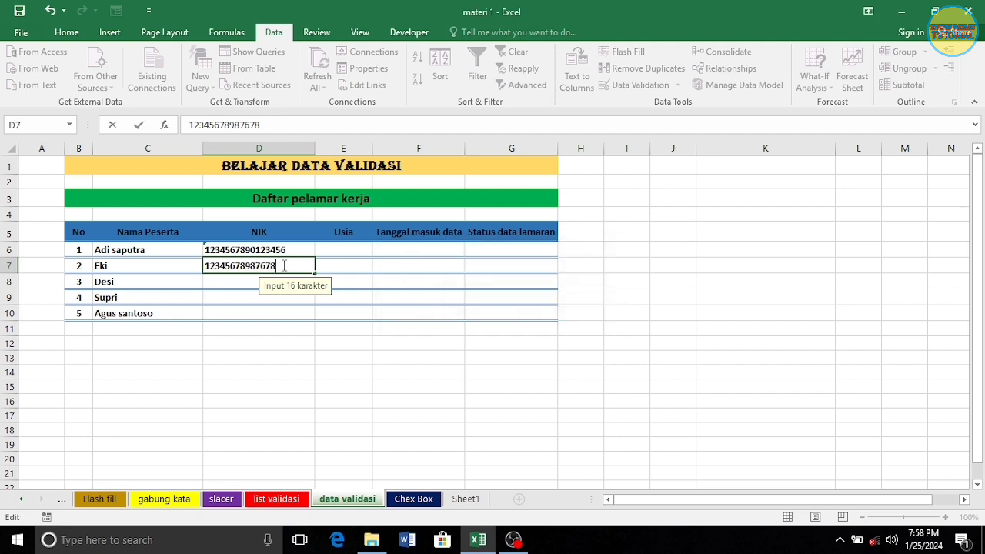
{"action": "type", "text": "3453"}
{"action": "key", "text": "Return"}
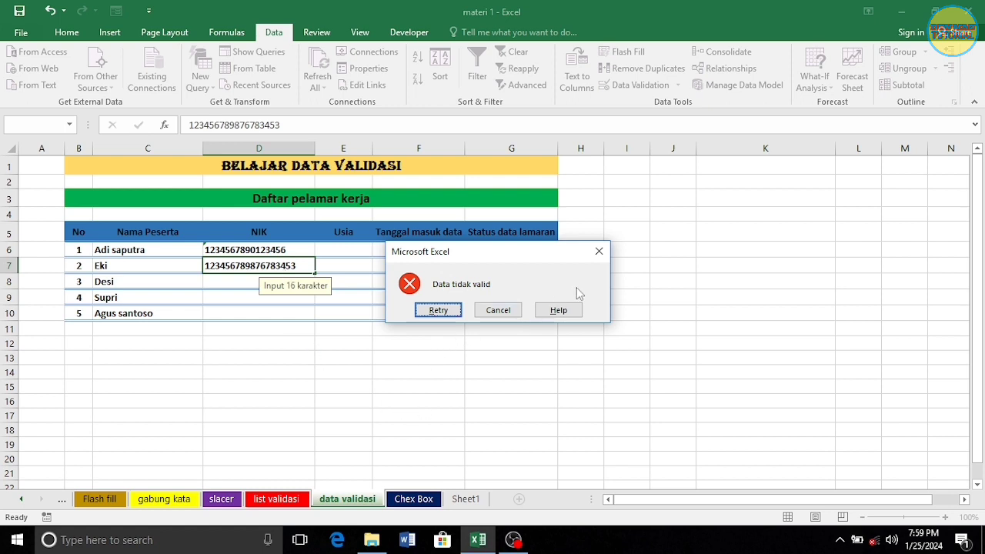
{"action": "left_click", "coordinate": [600, 251]}
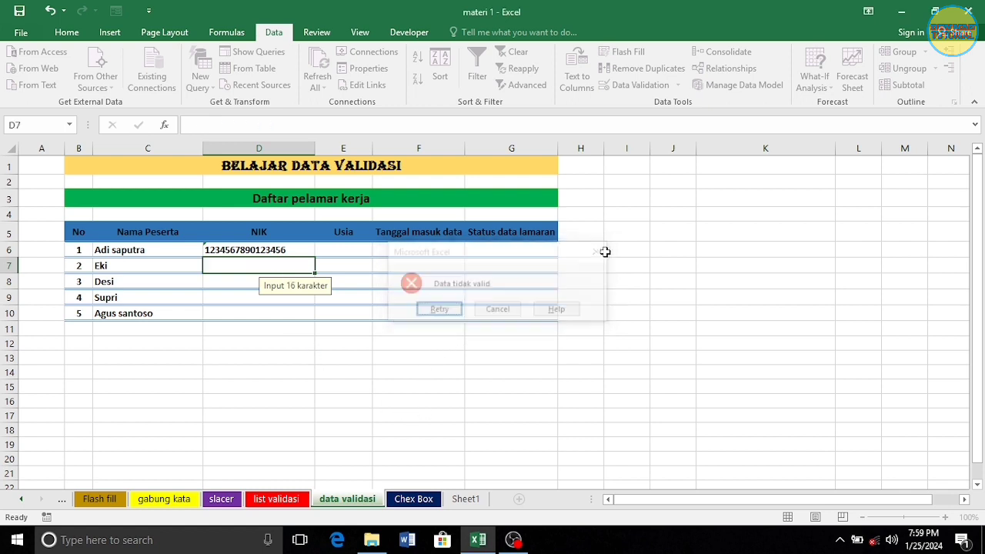
Copy D6's NIK down through D10 with the fill handle
{"action": "left_click", "coordinate": [262, 249]}
{"action": "left_click_drag", "start_coordinate": [314, 256], "coordinate": [319, 323]}
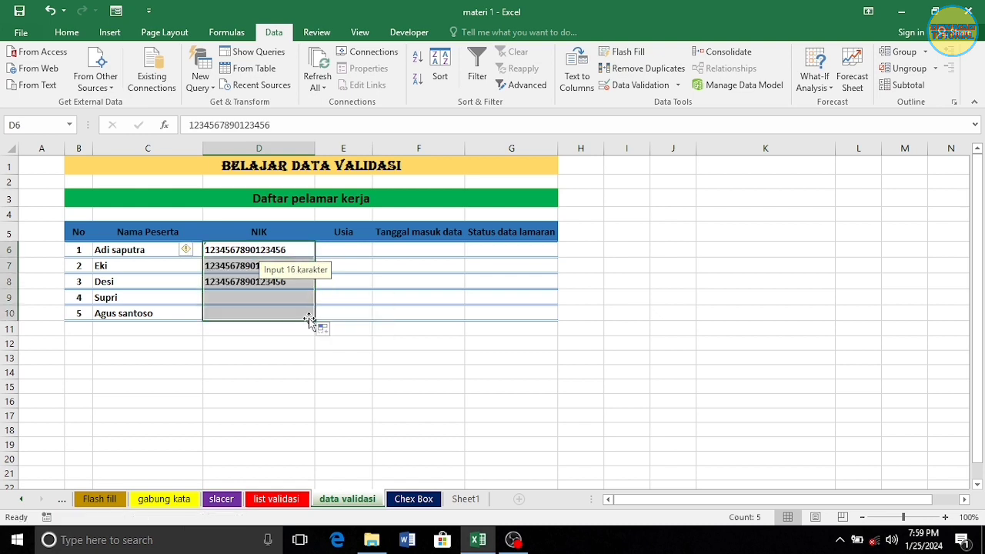
{"action": "left_click", "coordinate": [359, 250]}
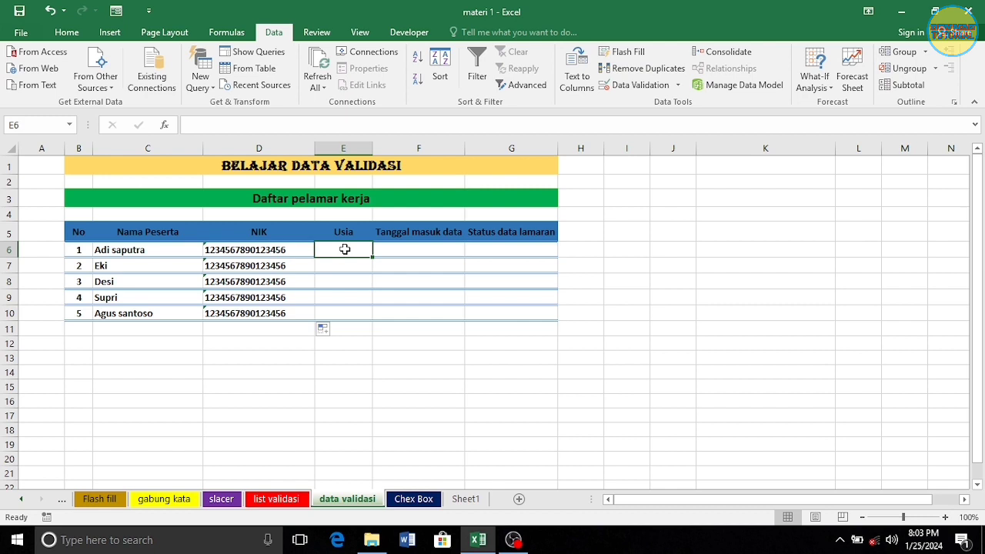
Restrict Usia cells E6:E10 to decimal values between 18 and 27
{"action": "left_click_drag", "start_coordinate": [345, 250], "coordinate": [341, 313]}
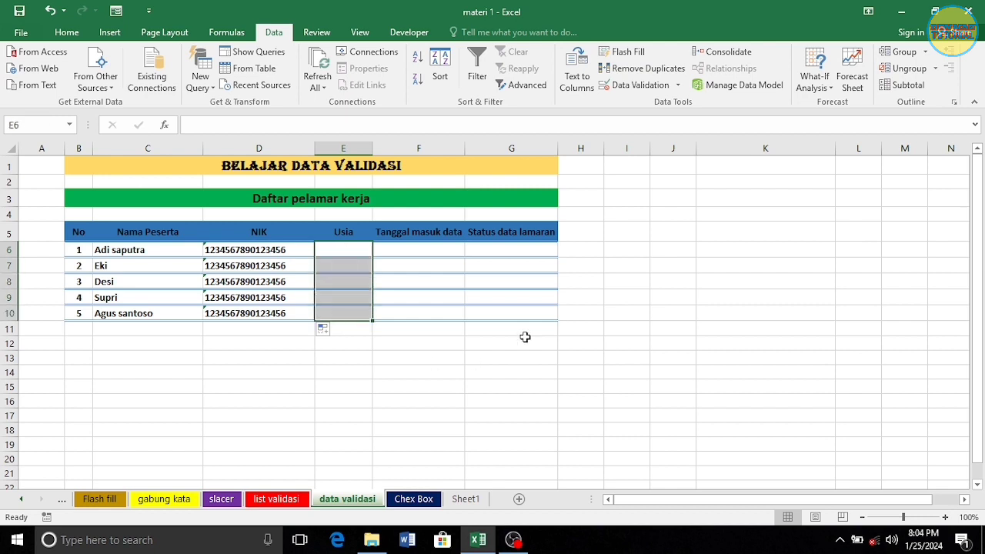
{"action": "left_click", "coordinate": [643, 89]}
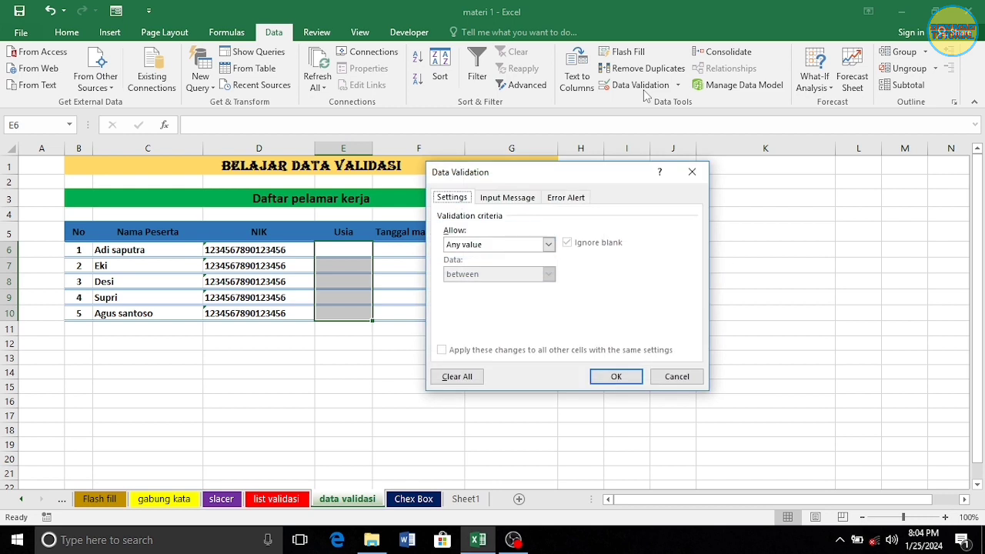
{"action": "left_click", "coordinate": [548, 245]}
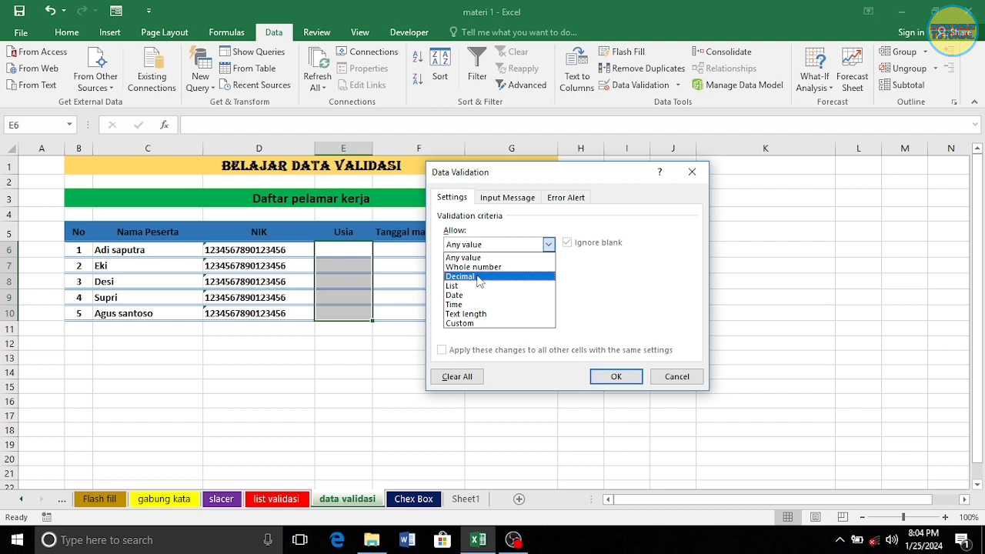
{"action": "left_click", "coordinate": [479, 277]}
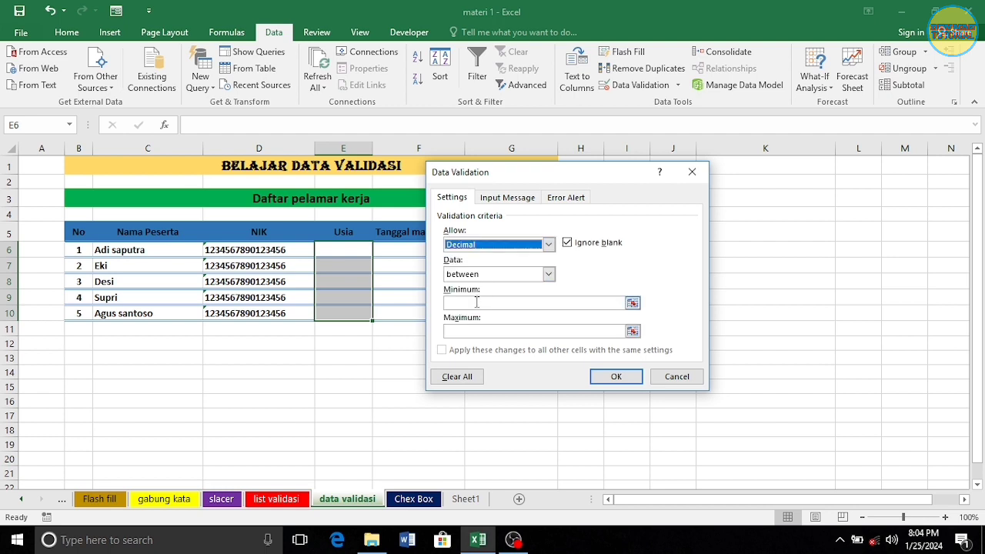
{"action": "left_click", "coordinate": [494, 304]}
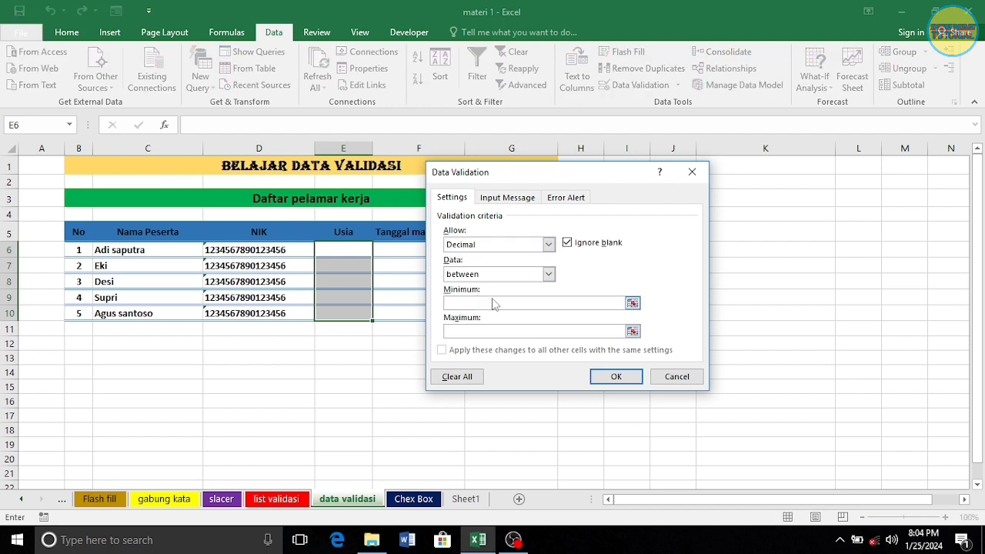
{"action": "type", "text": "18"}
{"action": "left_click", "coordinate": [488, 332]}
{"action": "type", "text": "27"}
Add input message 'Antara 18-27' and error message 'Data tidak valid', then apply the age rule
{"action": "left_click", "coordinate": [506, 202]}
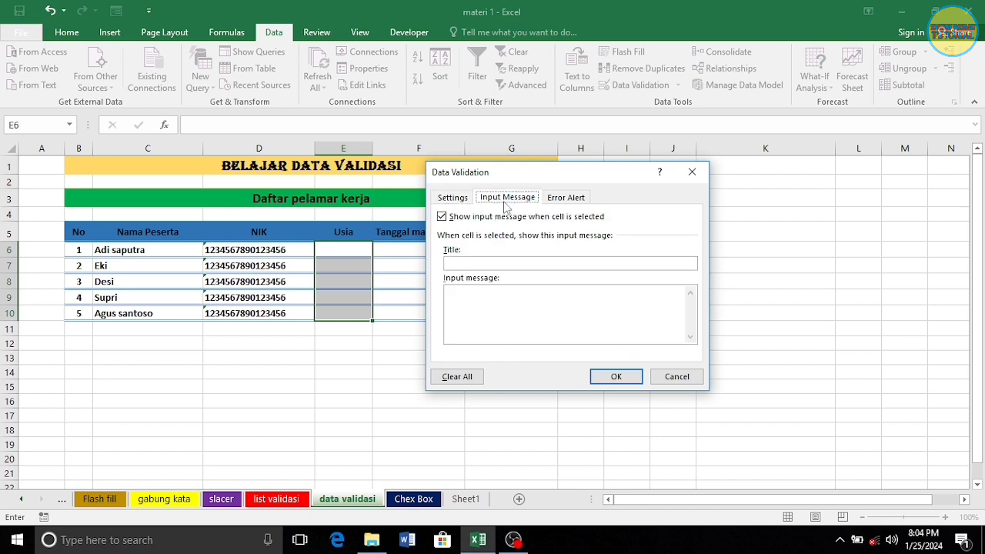
{"action": "left_click", "coordinate": [496, 293]}
{"action": "type", "text": "Antara "}
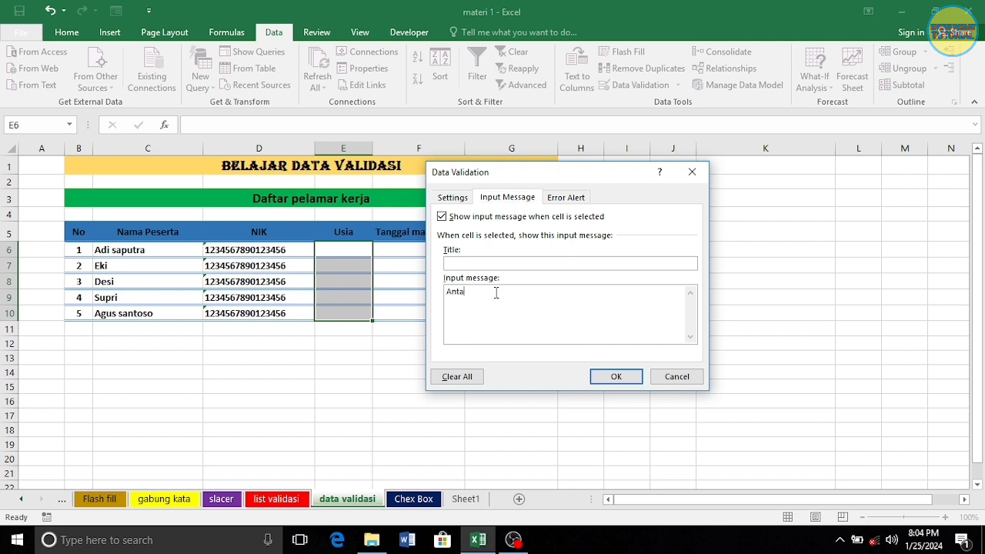
{"action": "type", "text": "18-27"}
{"action": "left_click", "coordinate": [567, 197]}
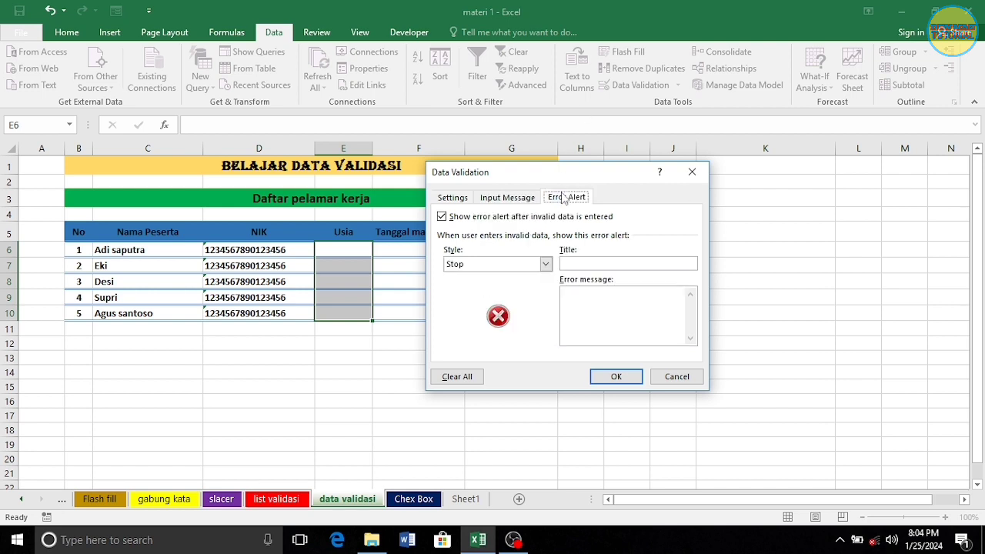
{"action": "left_click", "coordinate": [586, 288]}
{"action": "type", "text": "Data tidak b"}
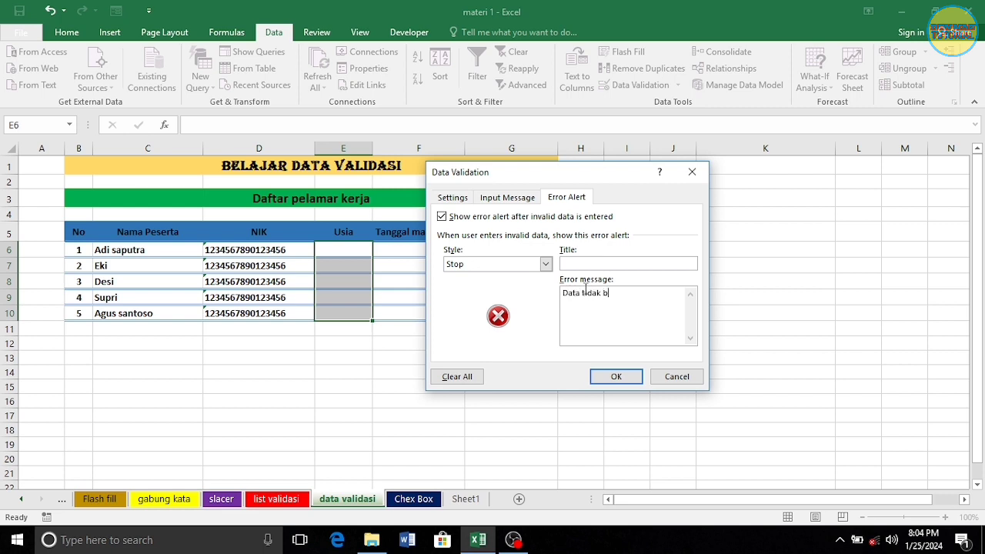
{"action": "key", "text": "BackSpace"}
{"action": "type", "text": "valid"}
{"action": "left_click", "coordinate": [615, 377]}
{"action": "left_click", "coordinate": [489, 390]}
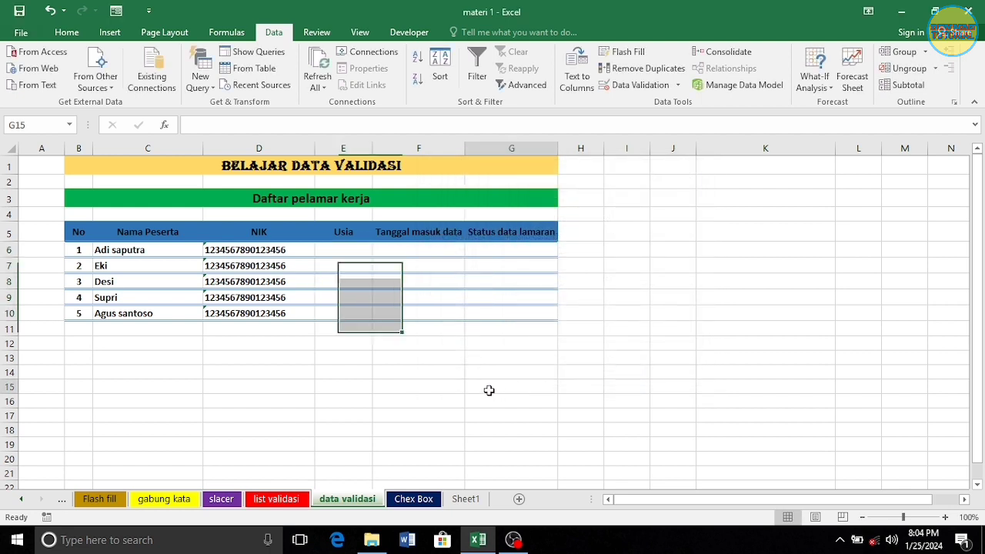
Enter age 19 in E6, then 20 in E7 after 29 is rejected
{"action": "left_click", "coordinate": [366, 247]}
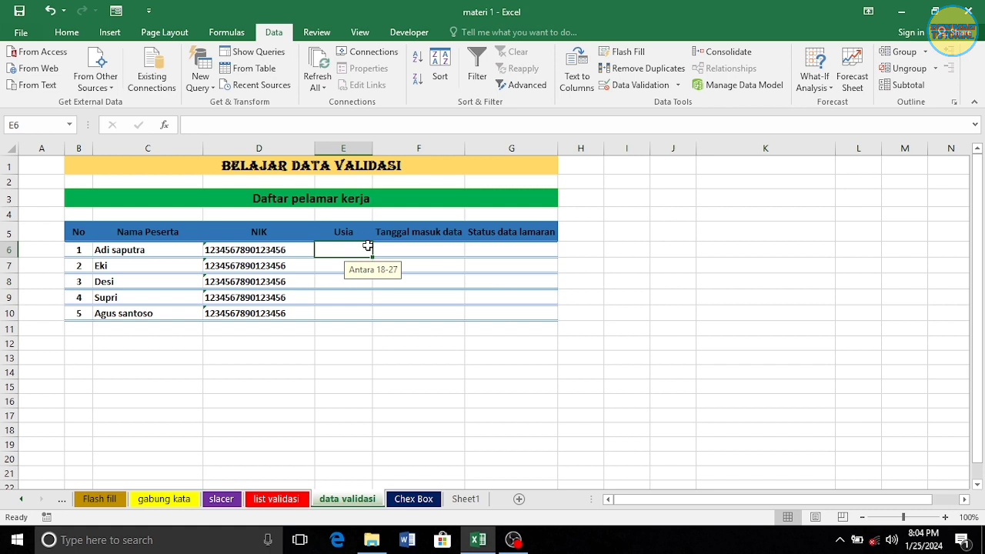
{"action": "type", "text": "19"}
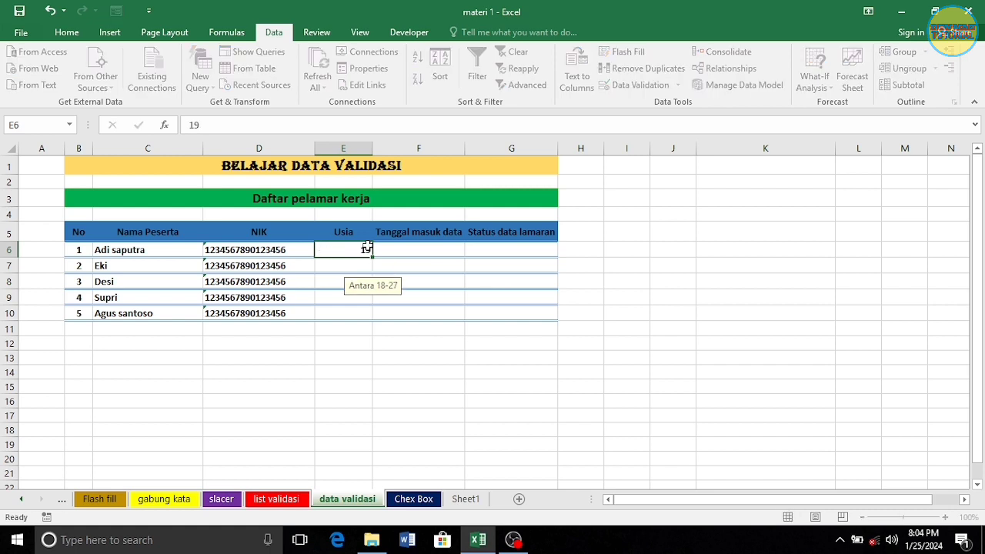
{"action": "key", "text": "Return"}
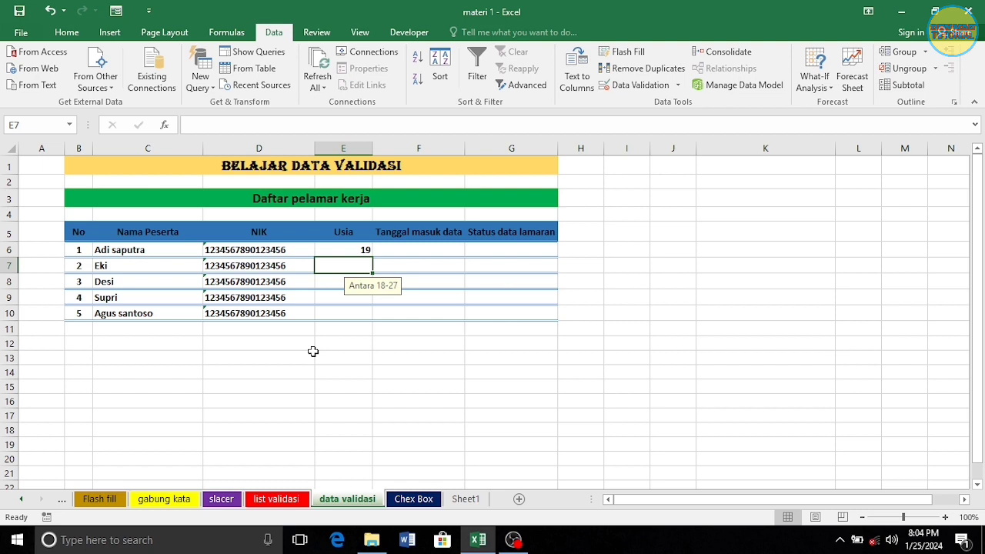
{"action": "type", "text": "29"}
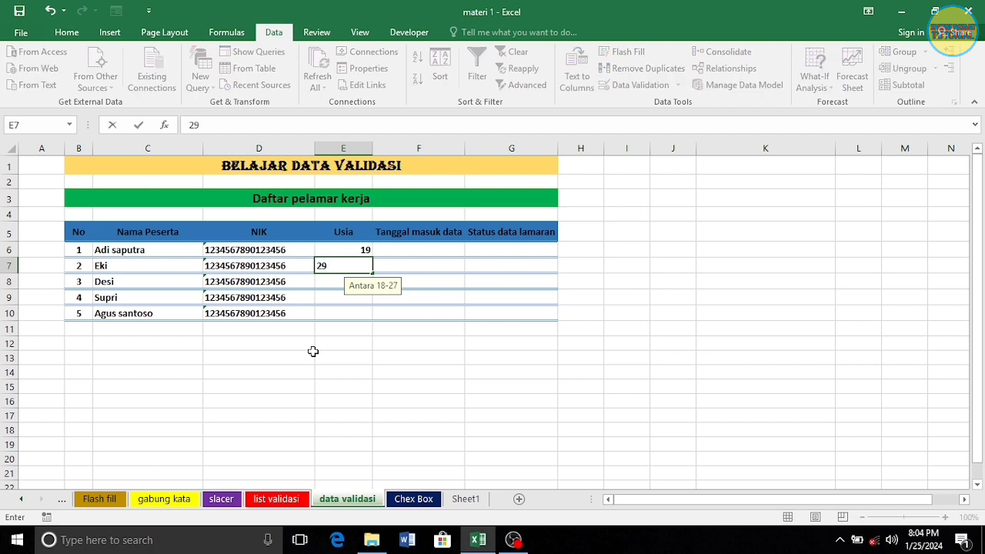
{"action": "key", "text": "Return"}
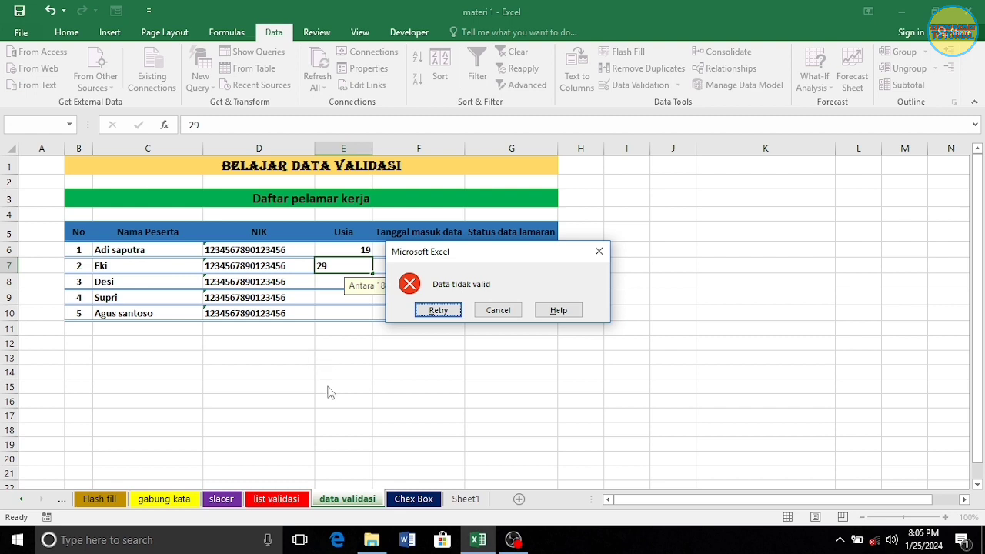
{"action": "left_click", "coordinate": [438, 310]}
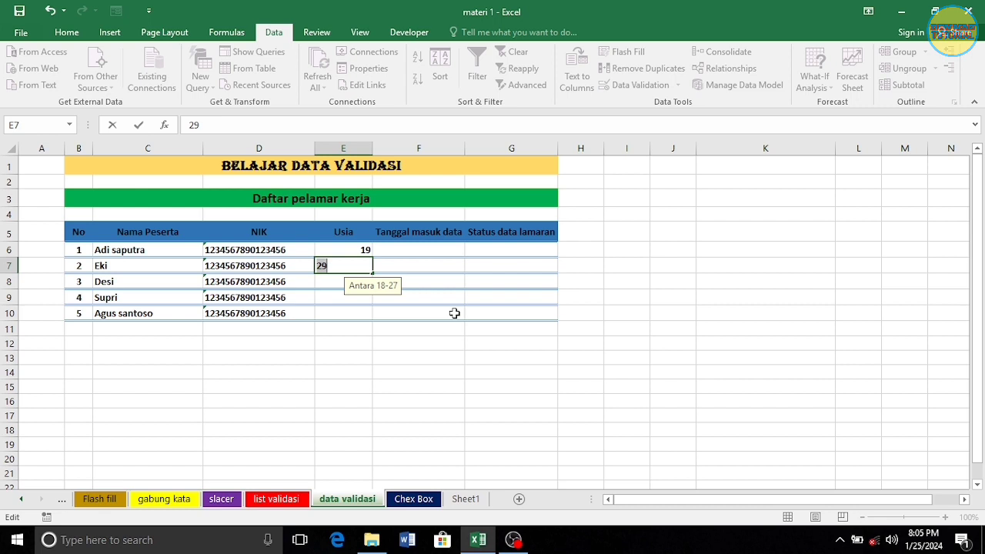
{"action": "type", "text": "20"}
{"action": "key", "text": "Return"}
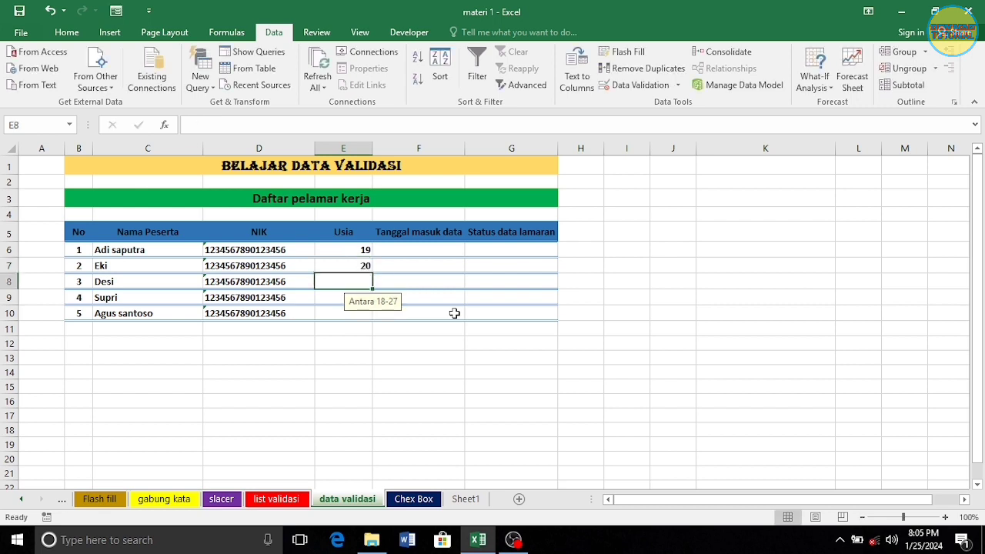
Enter ages 26, 19 and 18 in E8:E10
{"action": "type", "text": "26"}
{"action": "key", "text": "Return"}
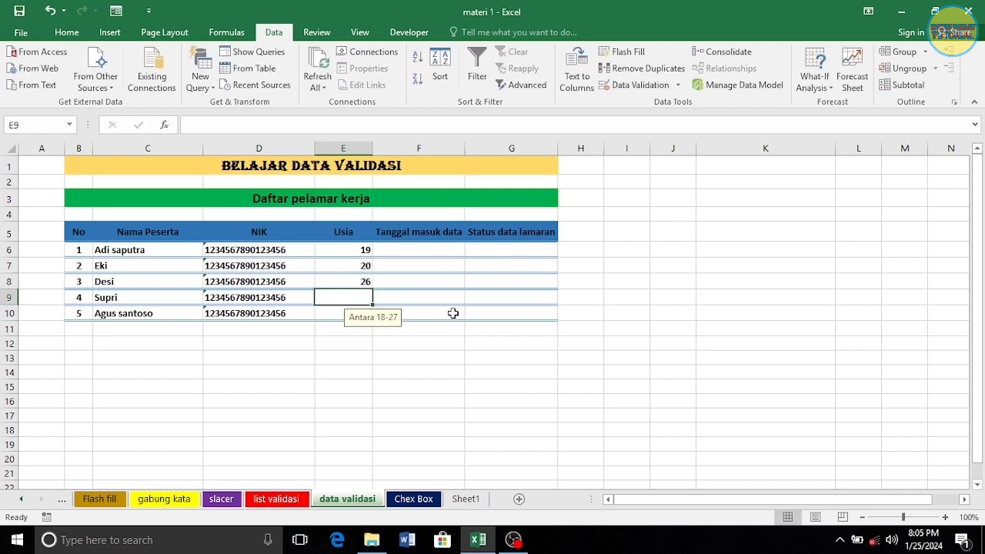
{"action": "type", "text": "19"}
{"action": "key", "text": "Return"}
{"action": "type", "text": "18"}
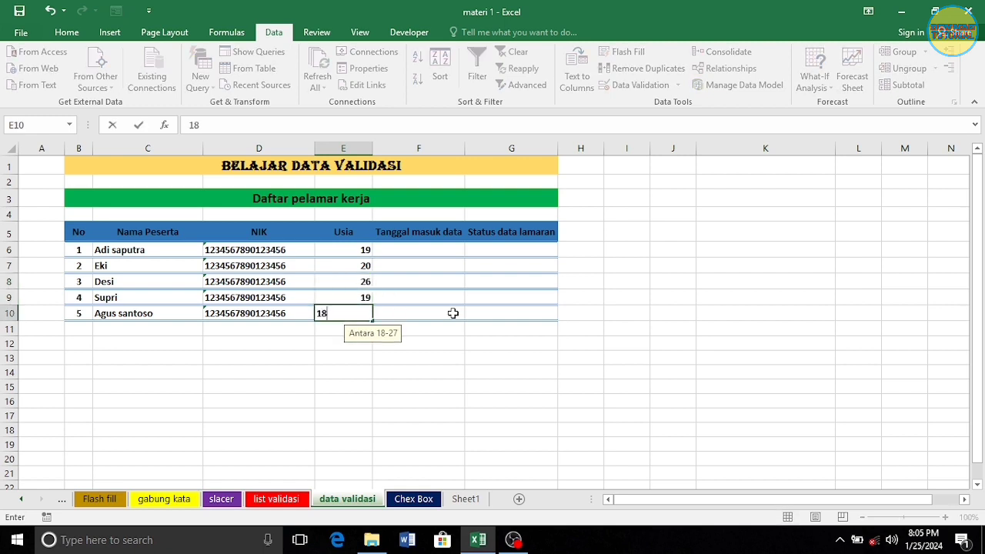
{"action": "key", "text": "Return"}
{"action": "left_click", "coordinate": [436, 249]}
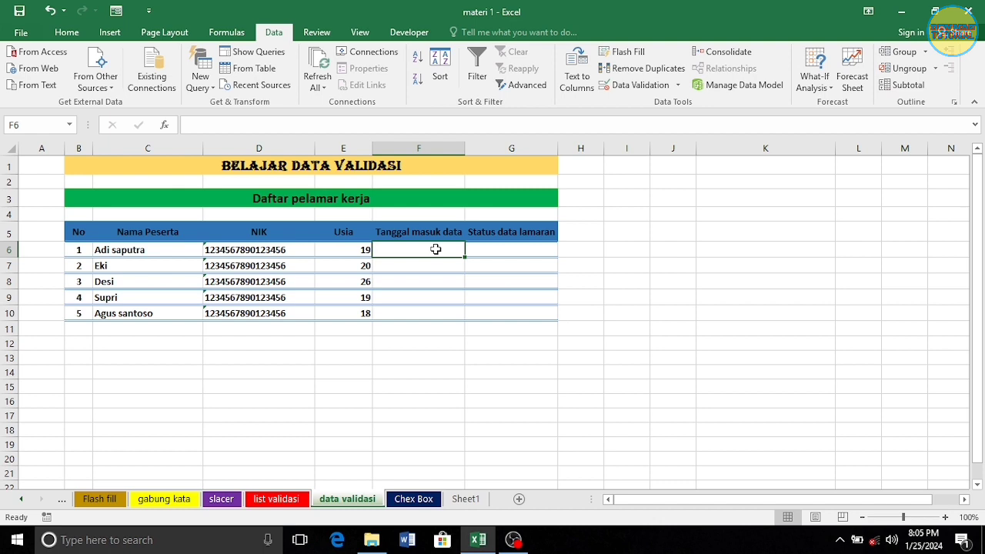
Set date cells F6:F10 validation to Date, less than end date 12/01/2024
{"action": "left_click", "coordinate": [441, 382]}
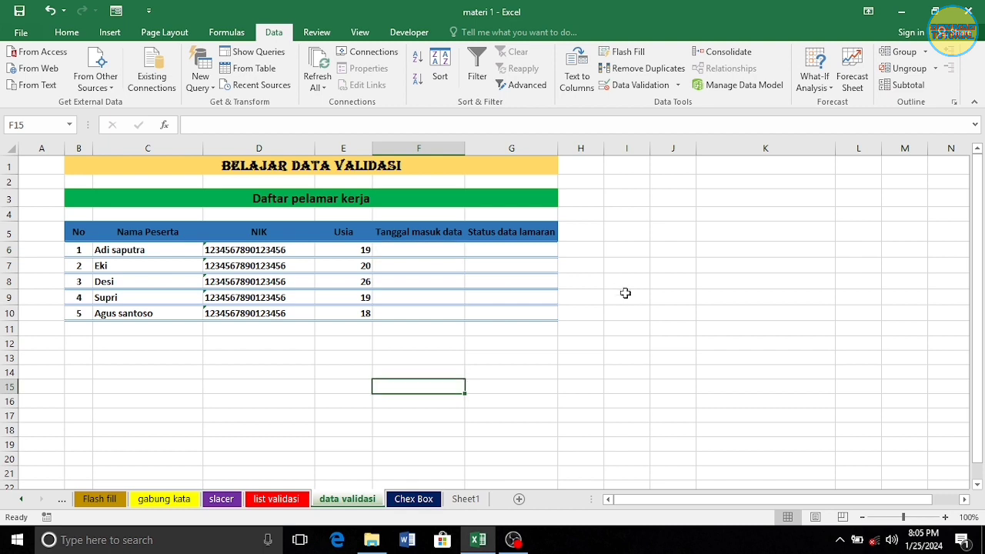
{"action": "left_click_drag", "start_coordinate": [414, 247], "coordinate": [432, 303]}
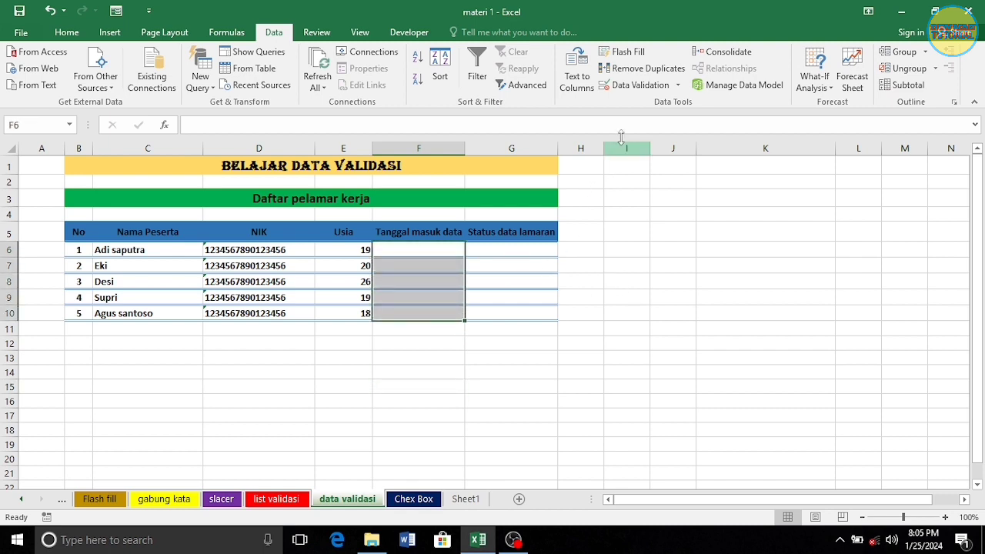
{"action": "left_click", "coordinate": [640, 87]}
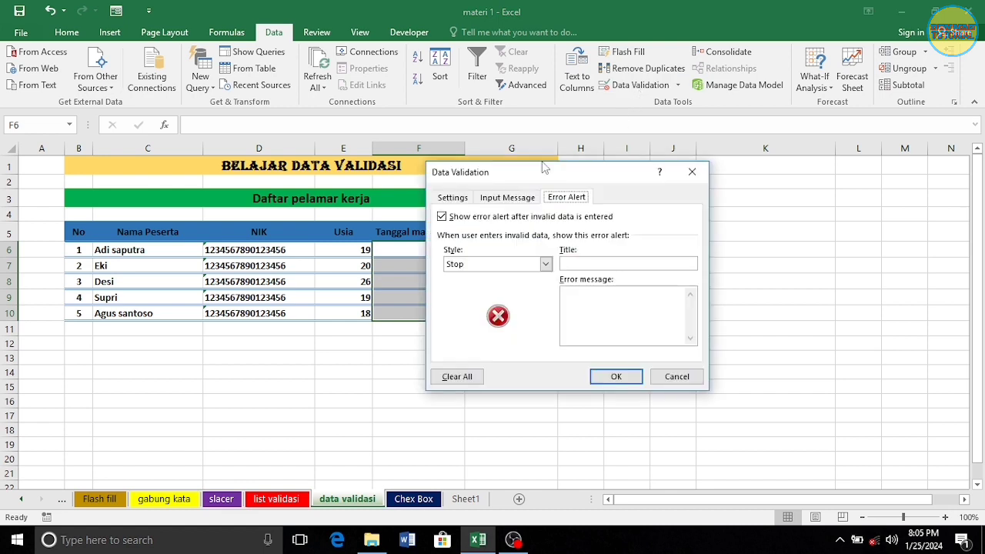
{"action": "left_click", "coordinate": [462, 199]}
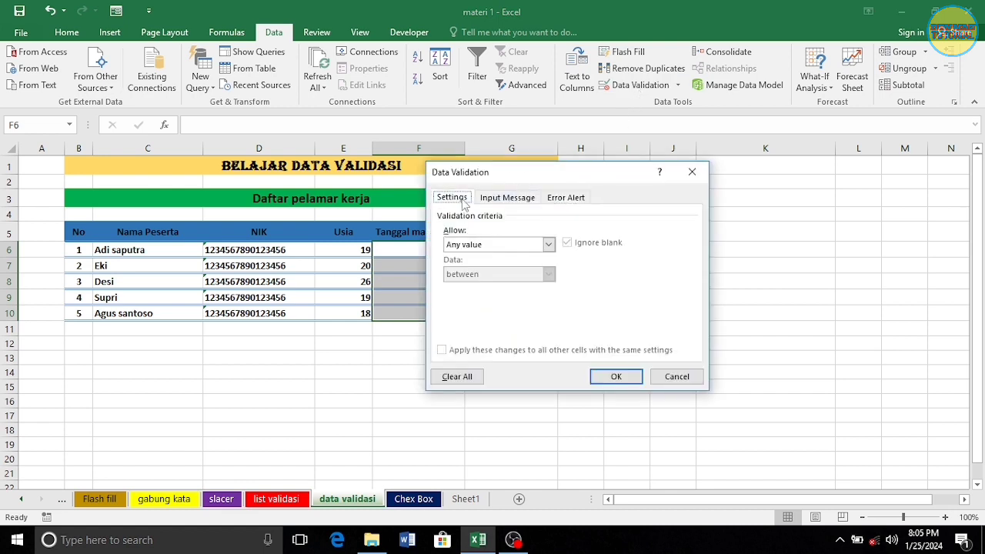
{"action": "left_click", "coordinate": [549, 245]}
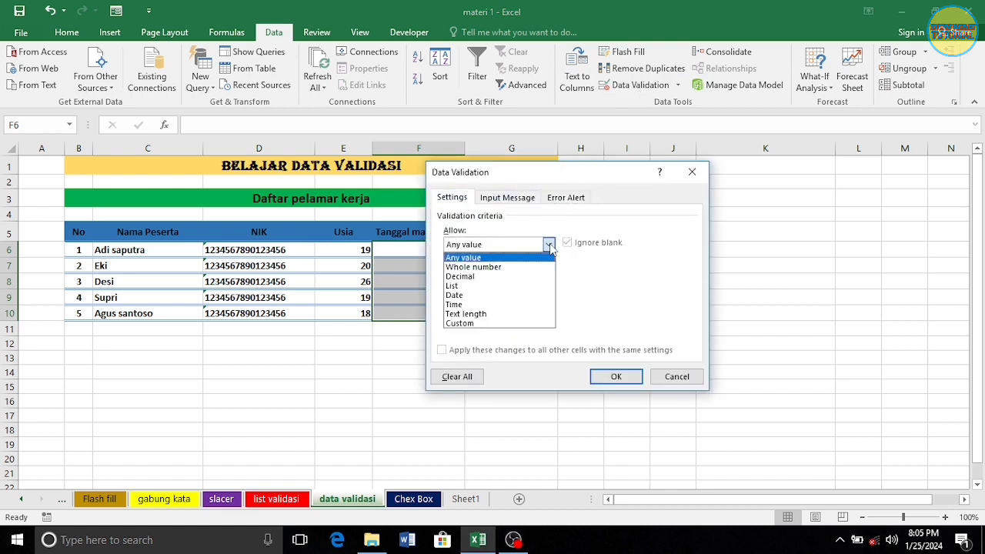
{"action": "left_click", "coordinate": [501, 295]}
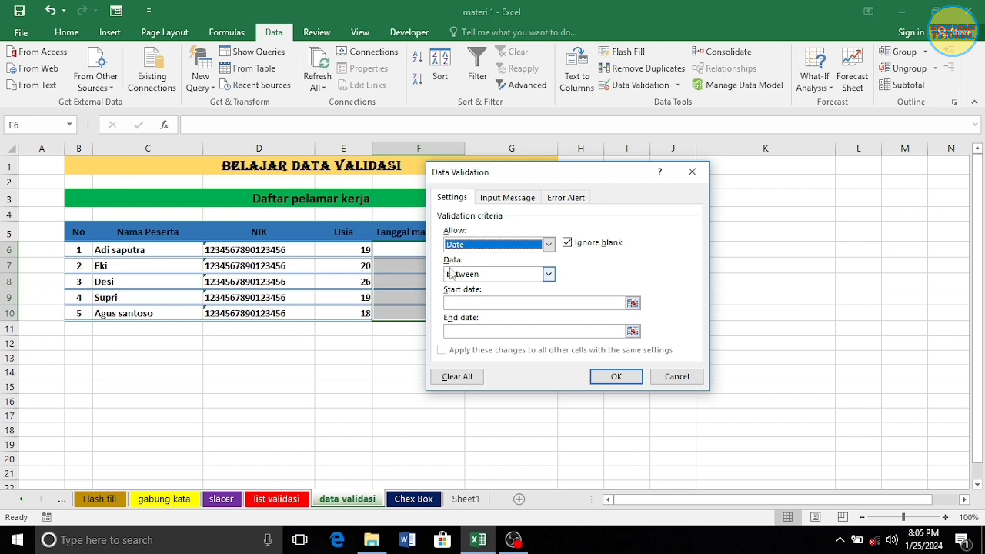
{"action": "left_click", "coordinate": [549, 275]}
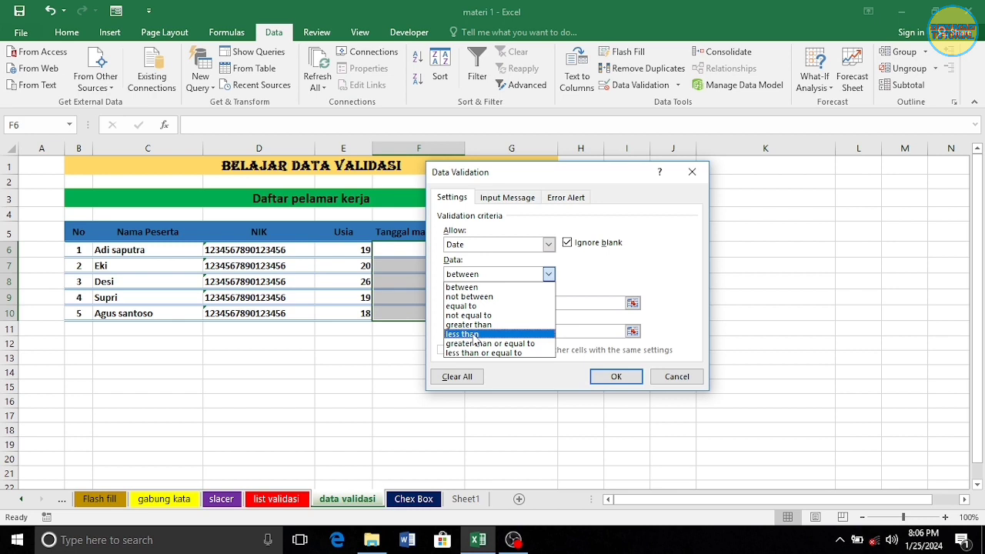
{"action": "left_click", "coordinate": [474, 335]}
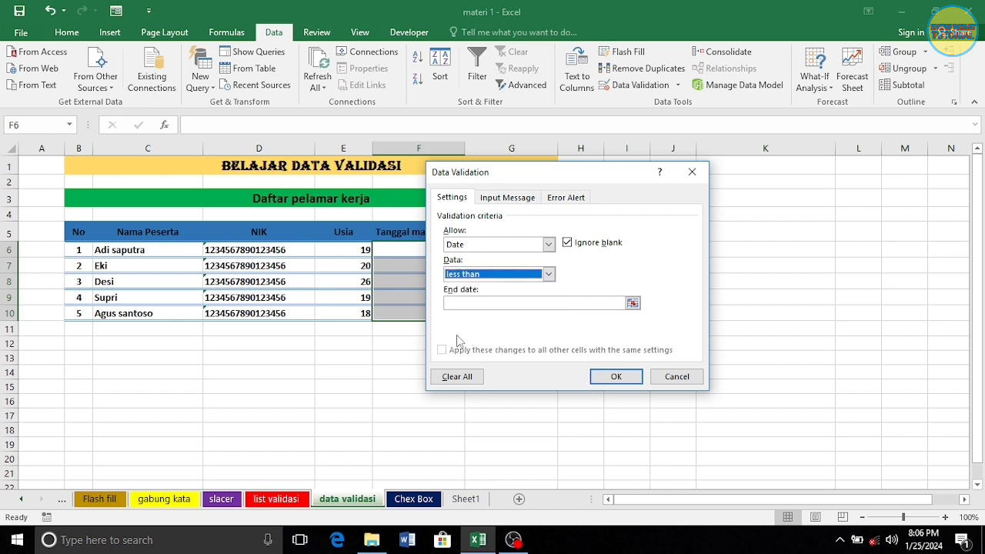
{"action": "left_click", "coordinate": [465, 303]}
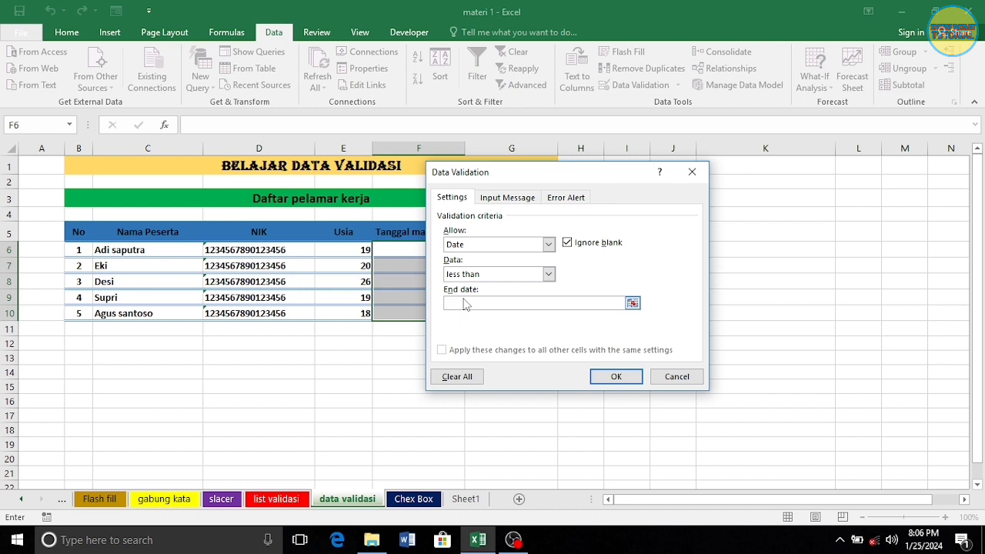
{"action": "type", "text": "12/01/2024"}
Add input hint 'Mak tgl 24' and error message 'Data tidak valid', then apply the date rule
{"action": "left_click", "coordinate": [506, 199]}
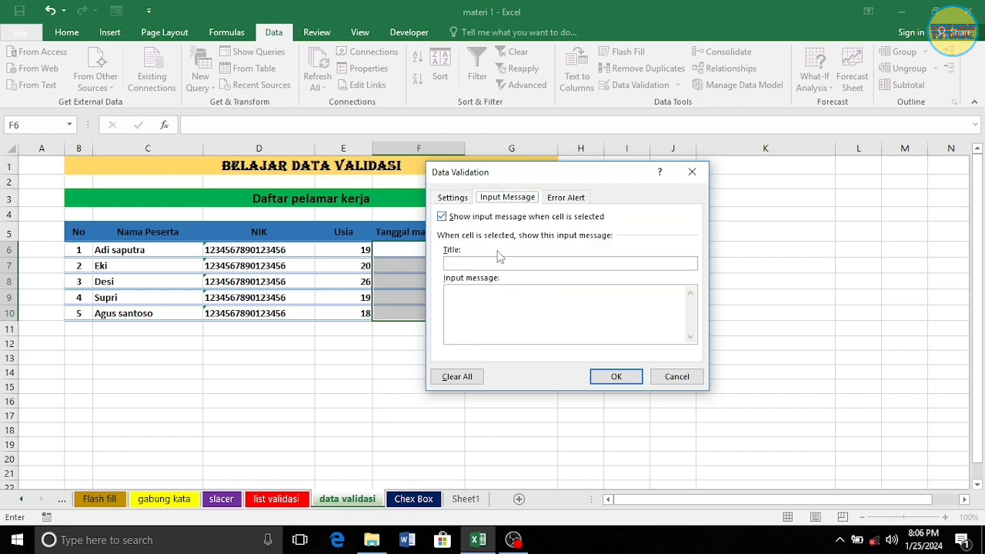
{"action": "left_click", "coordinate": [487, 297]}
{"action": "type", "text": "Mak"}
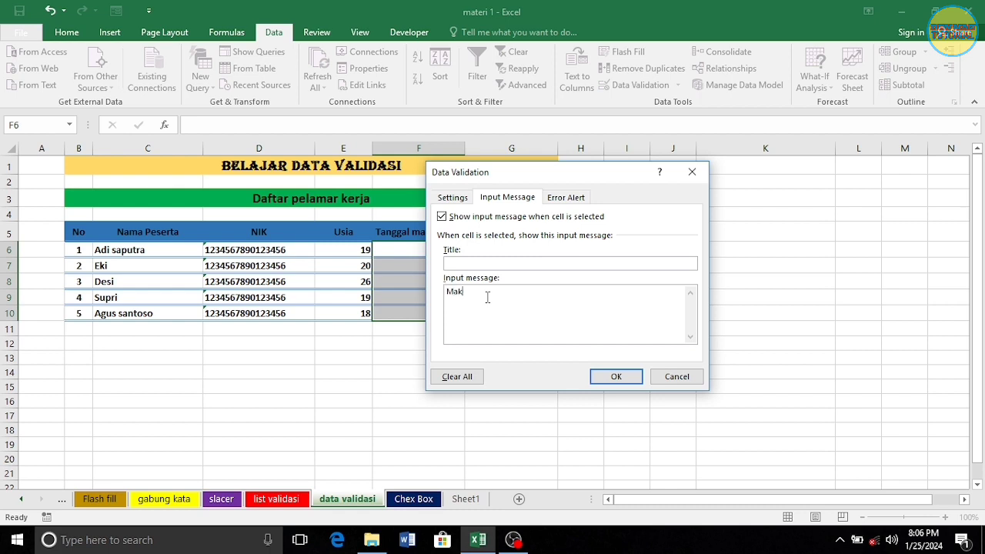
{"action": "type", "text": " tgl 24"}
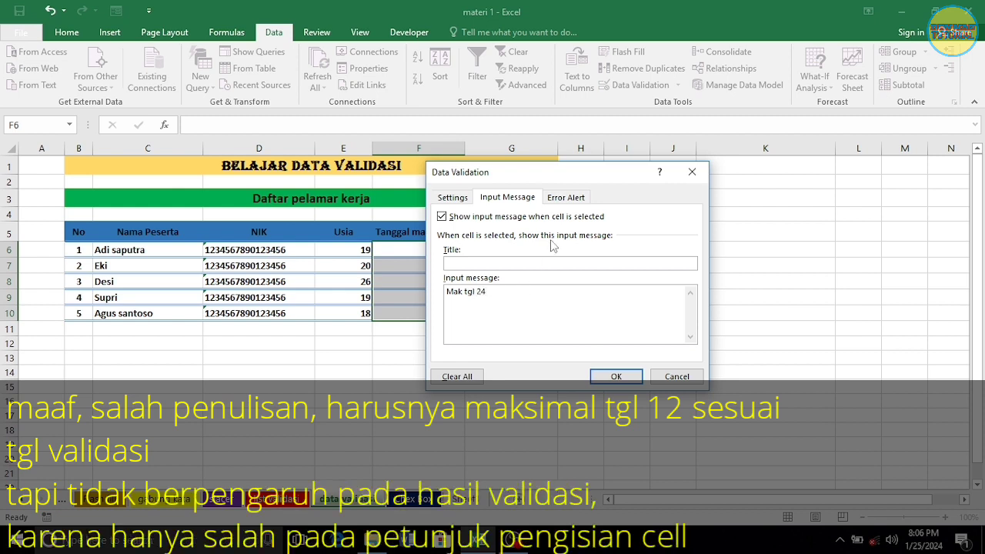
{"action": "left_click", "coordinate": [568, 202]}
{"action": "left_click", "coordinate": [582, 313]}
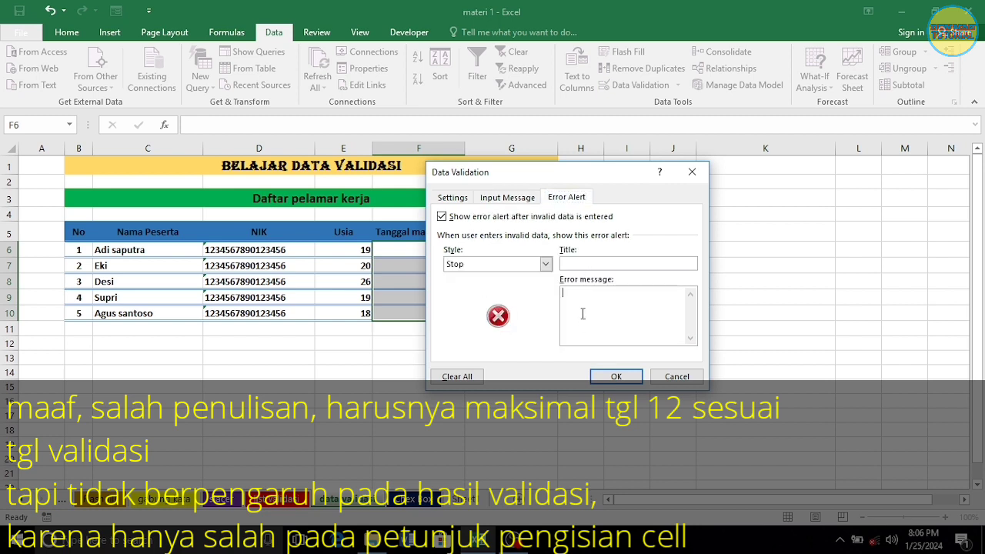
{"action": "type", "text": "Data tidak valid"}
{"action": "left_click", "coordinate": [615, 376]}
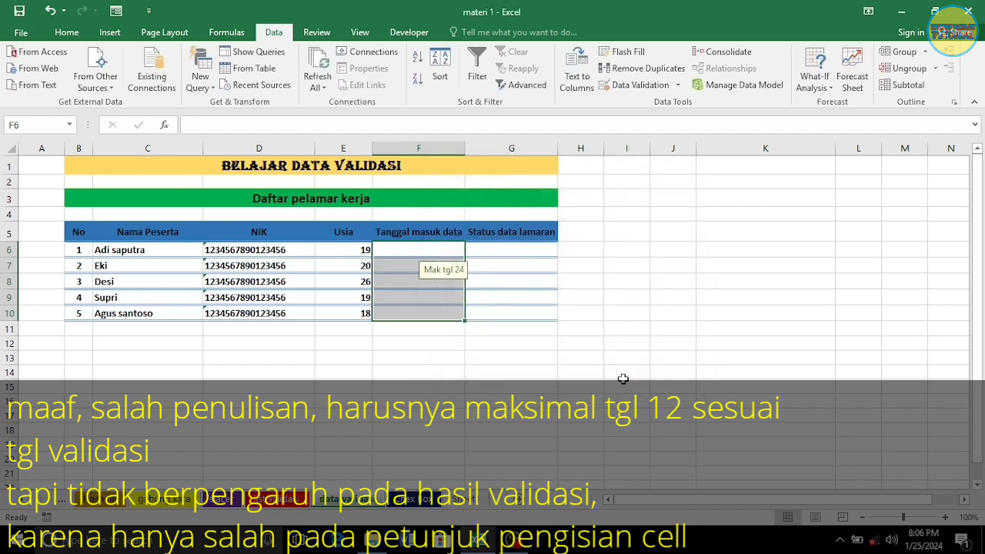
Enter 11/01/2024 in F6, then 10/01/2024 in F7 after 25/01/2024 is rejected
{"action": "left_click", "coordinate": [413, 246]}
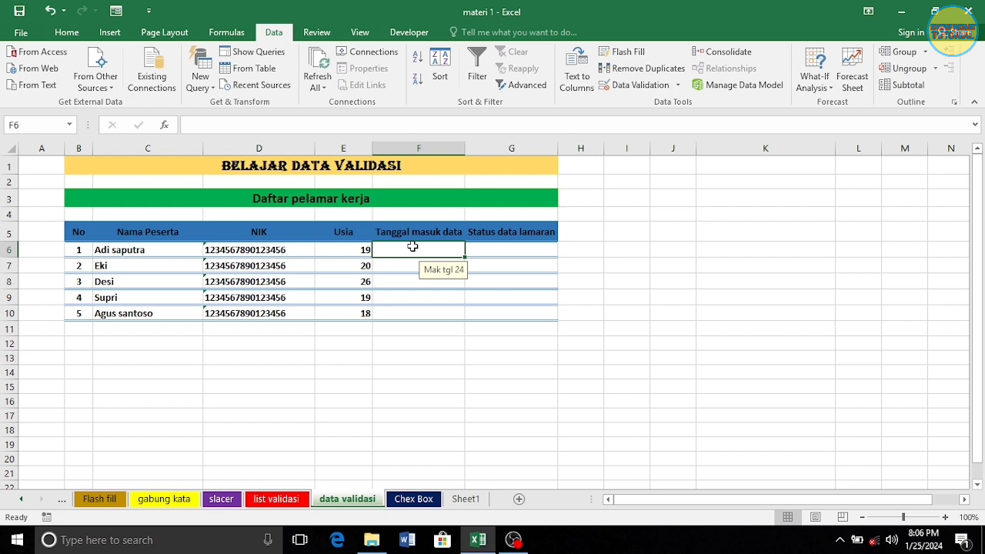
{"action": "type", "text": "11"}
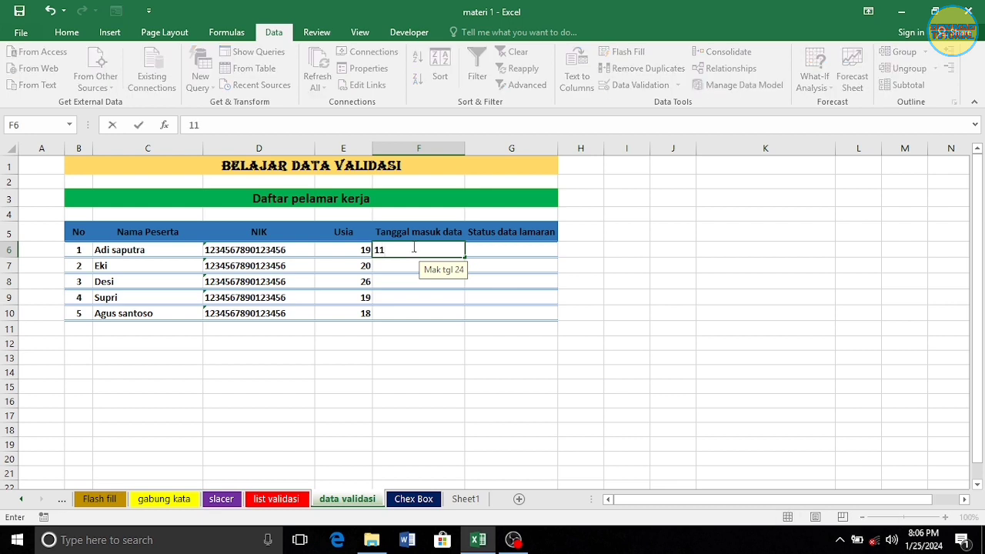
{"action": "type", "text": "/01/2024"}
{"action": "key", "text": "Return"}
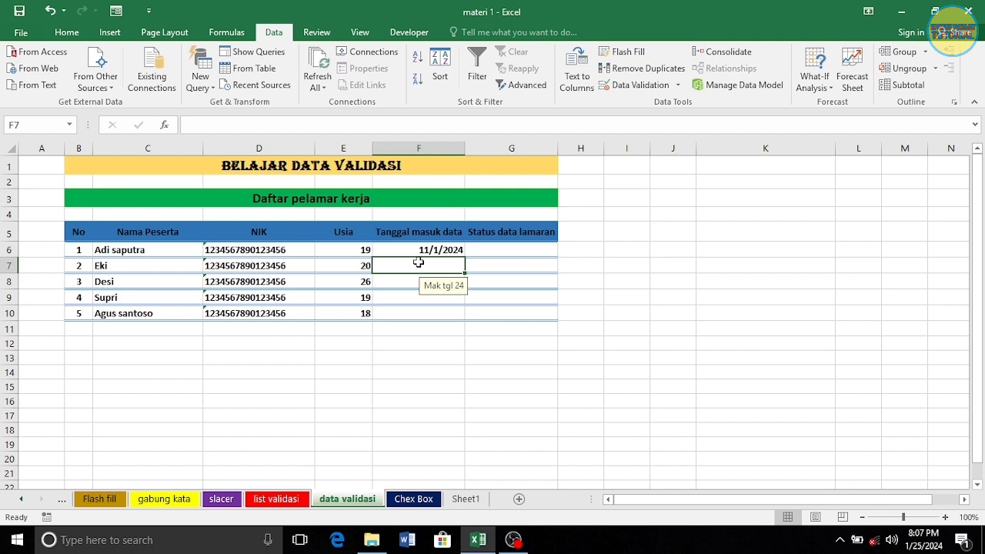
{"action": "type", "text": "25"}
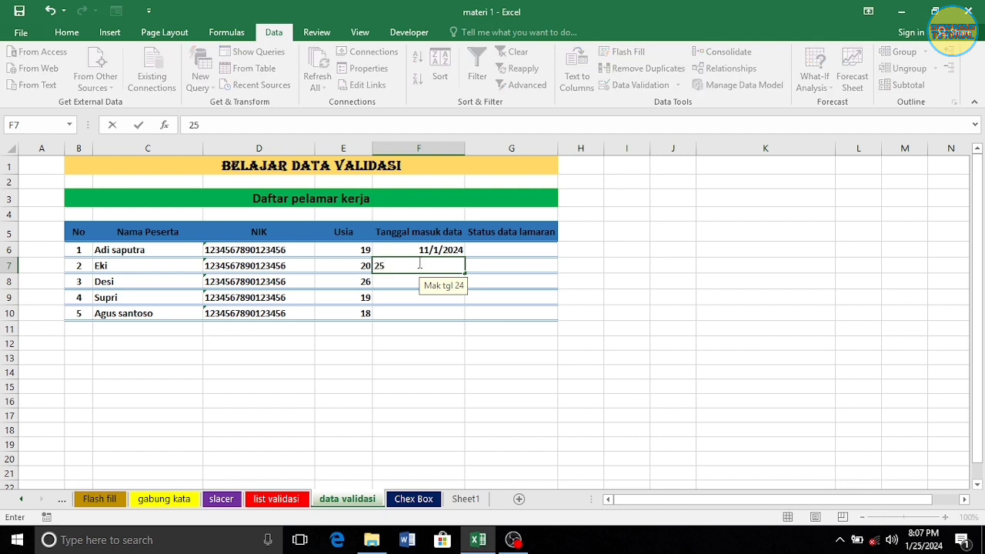
{"action": "type", "text": "/01/2024"}
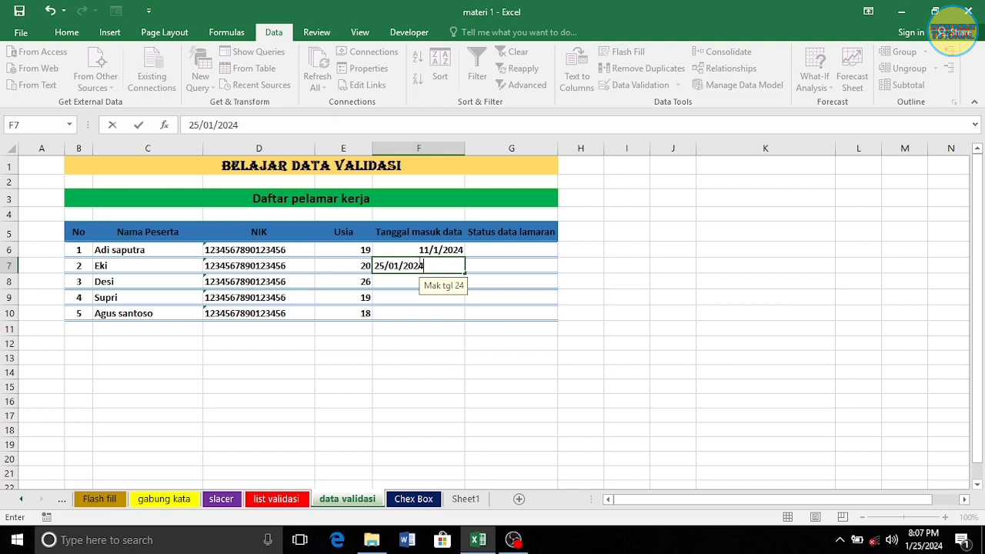
{"action": "key", "text": "Return"}
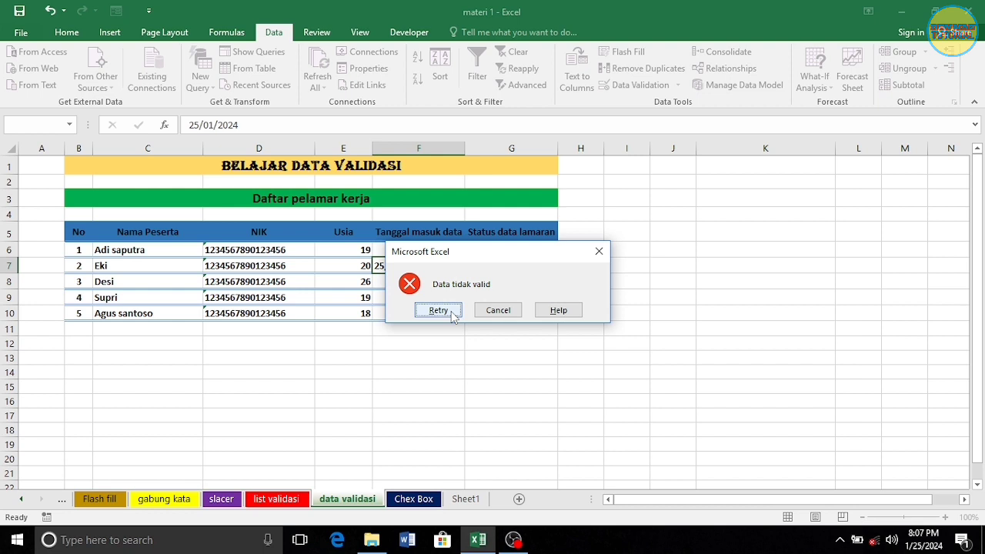
{"action": "left_click", "coordinate": [500, 311]}
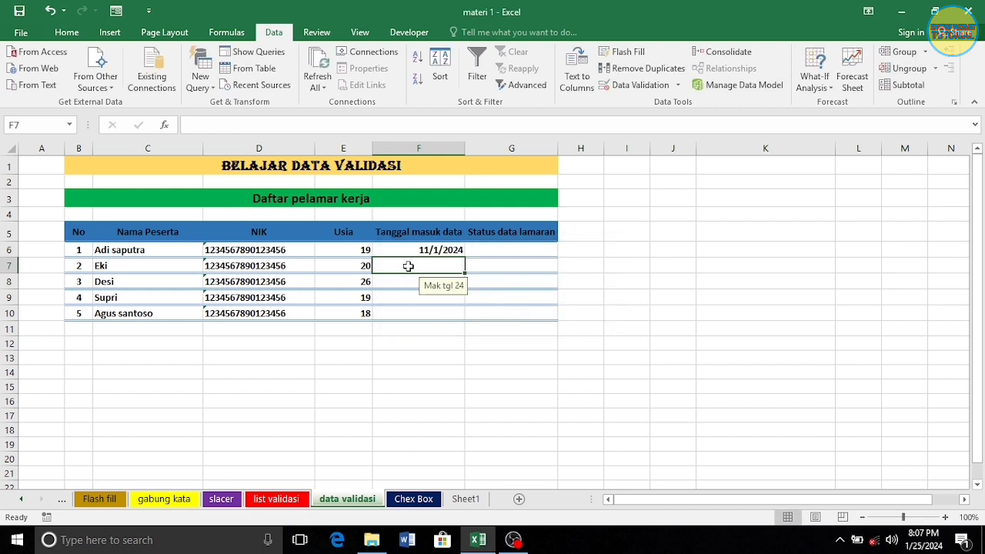
{"action": "type", "text": "10"}
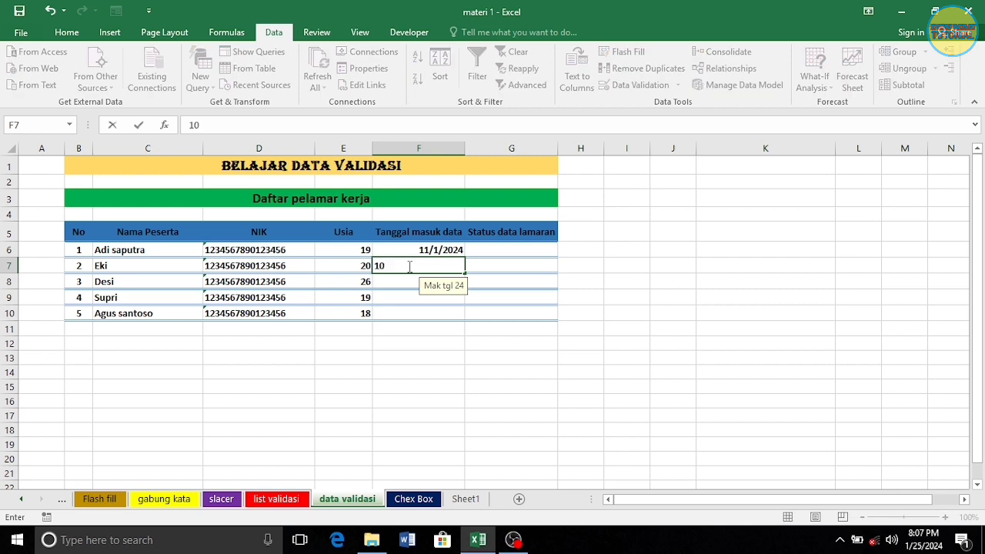
{"action": "type", "text": "/01/2024"}
{"action": "key", "text": "Return"}
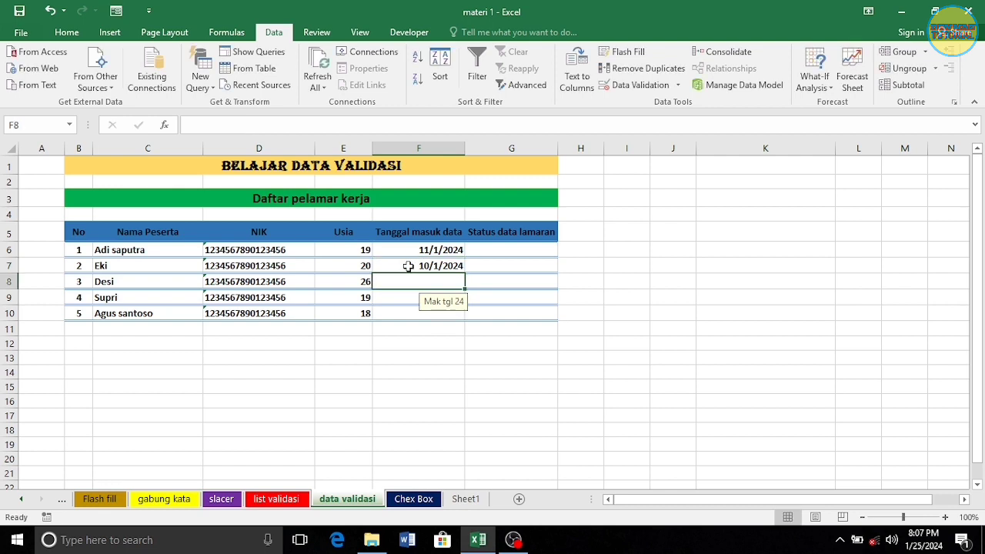
Complete F8:F10 with 9/1, 8/1 and 11/1/2024, then select Status cells G6:G10
{"action": "left_click_drag", "start_coordinate": [416, 251], "coordinate": [418, 266]}
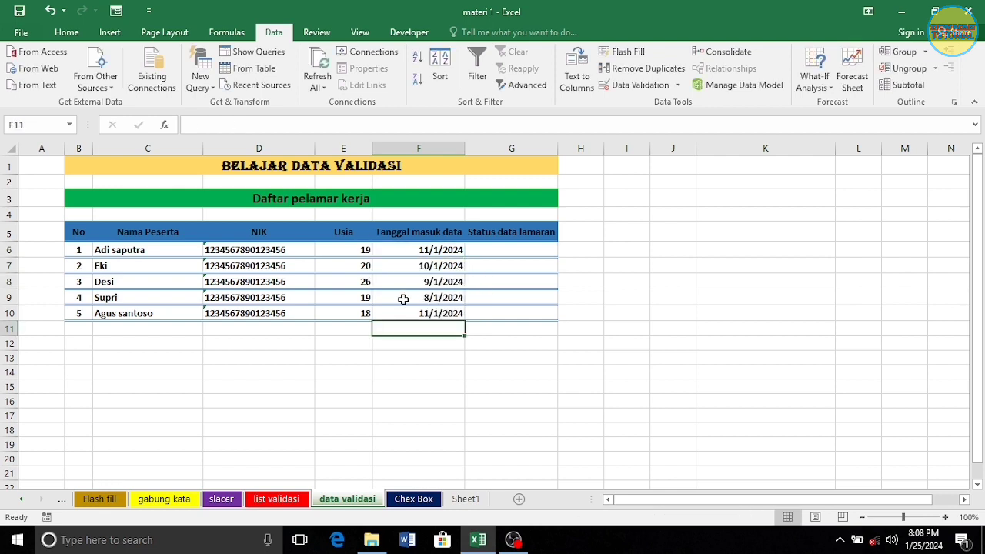
{"action": "left_click", "coordinate": [520, 247]}
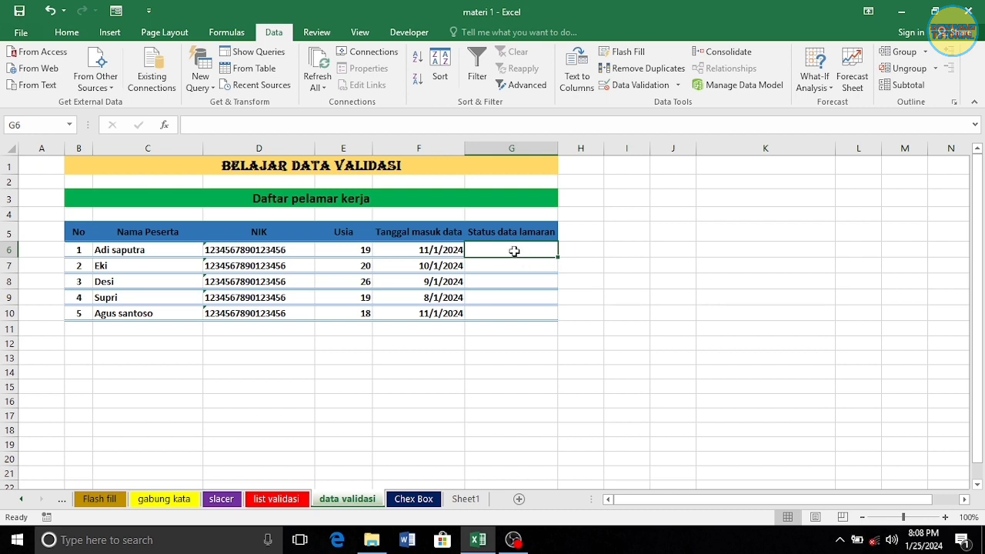
{"action": "left_click_drag", "start_coordinate": [512, 251], "coordinate": [503, 309]}
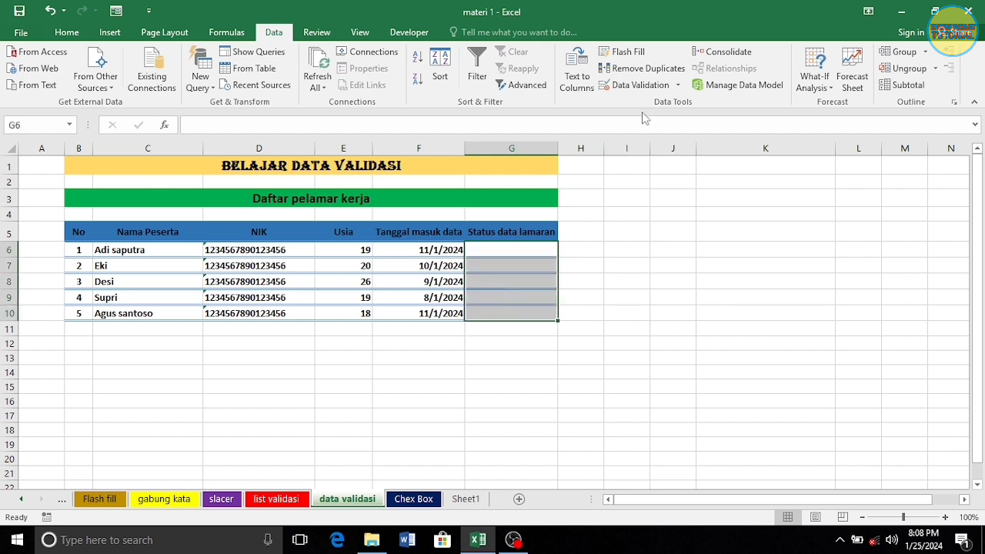
Limit G6:G10 to a dropdown list with source 'Lengkap,Tidak lengkap'
{"action": "left_click", "coordinate": [640, 86]}
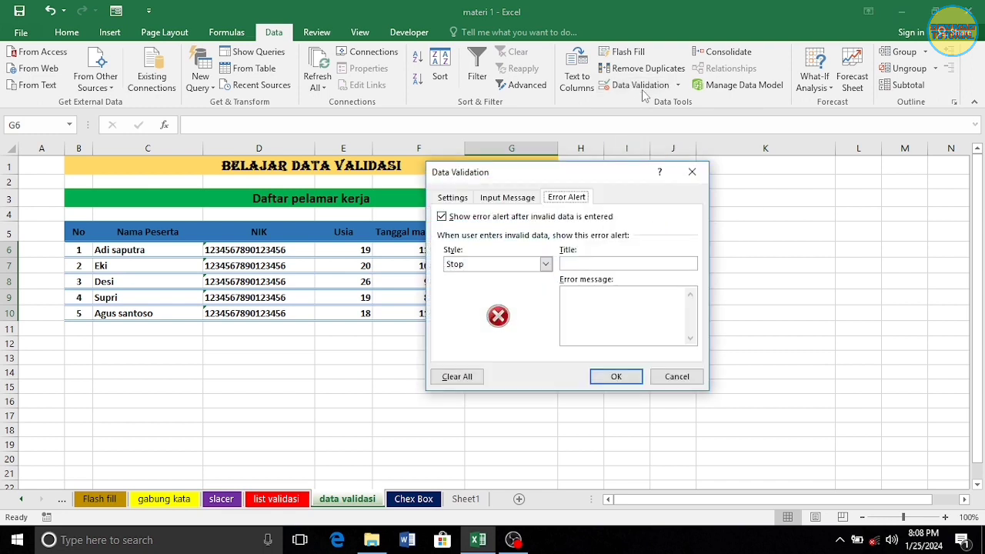
{"action": "left_click", "coordinate": [451, 198]}
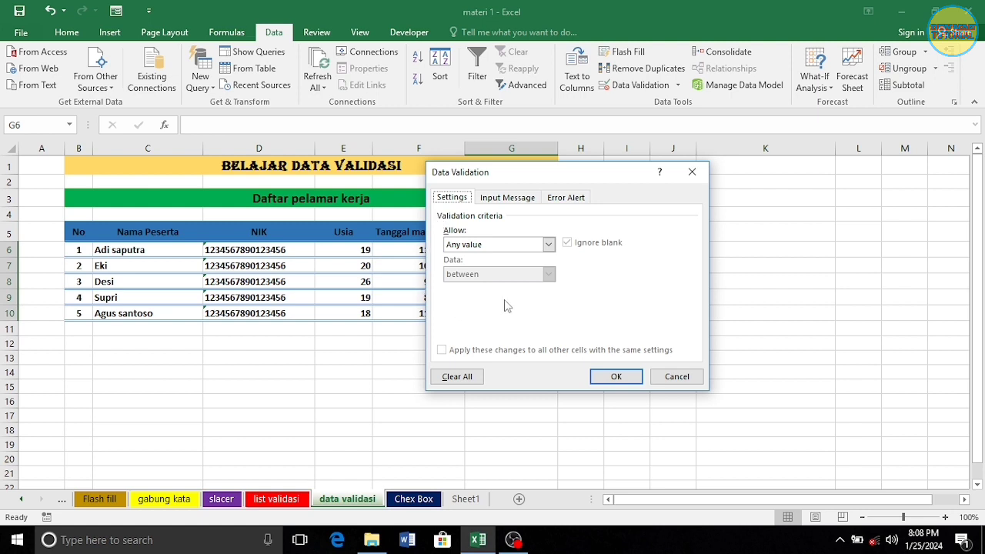
{"action": "left_click", "coordinate": [548, 245]}
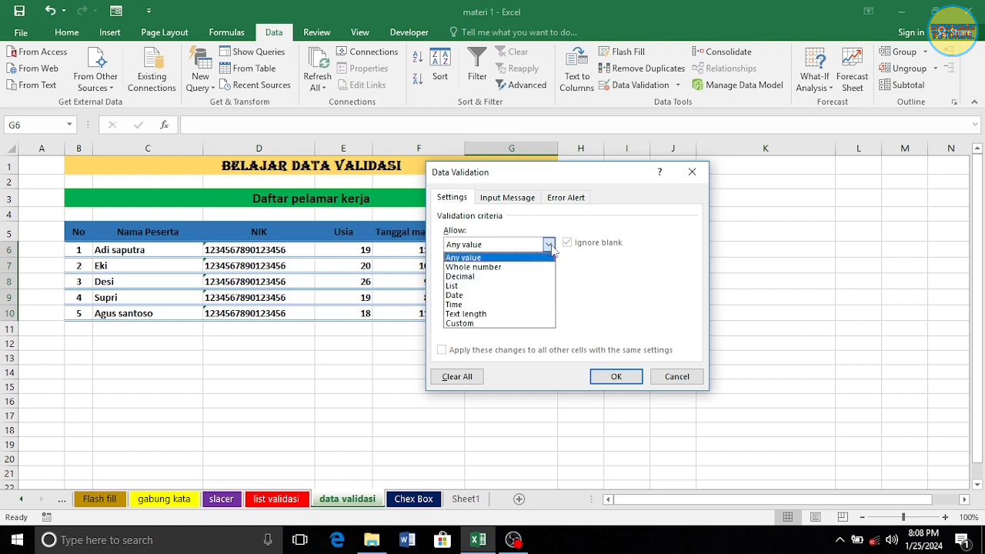
{"action": "left_click", "coordinate": [456, 286]}
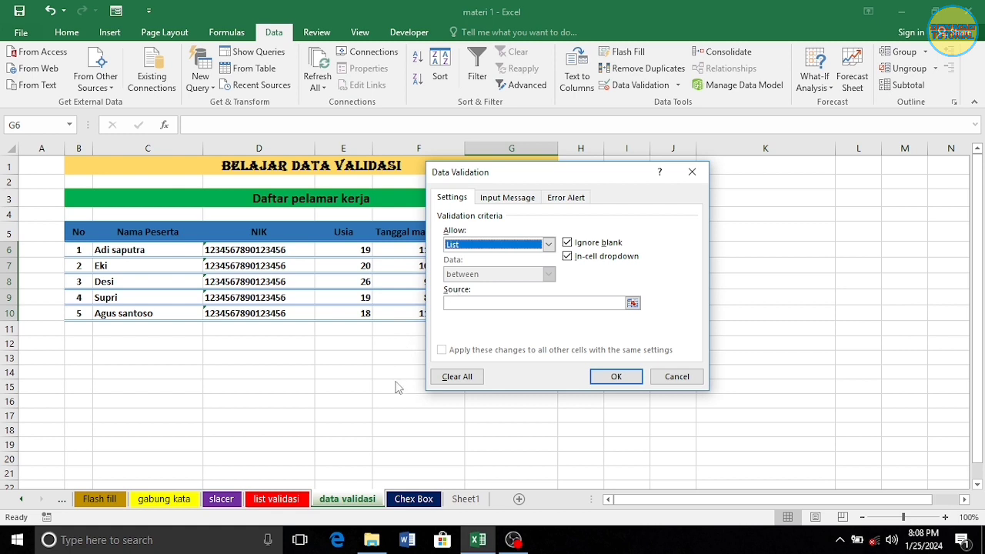
{"action": "left_click", "coordinate": [464, 303]}
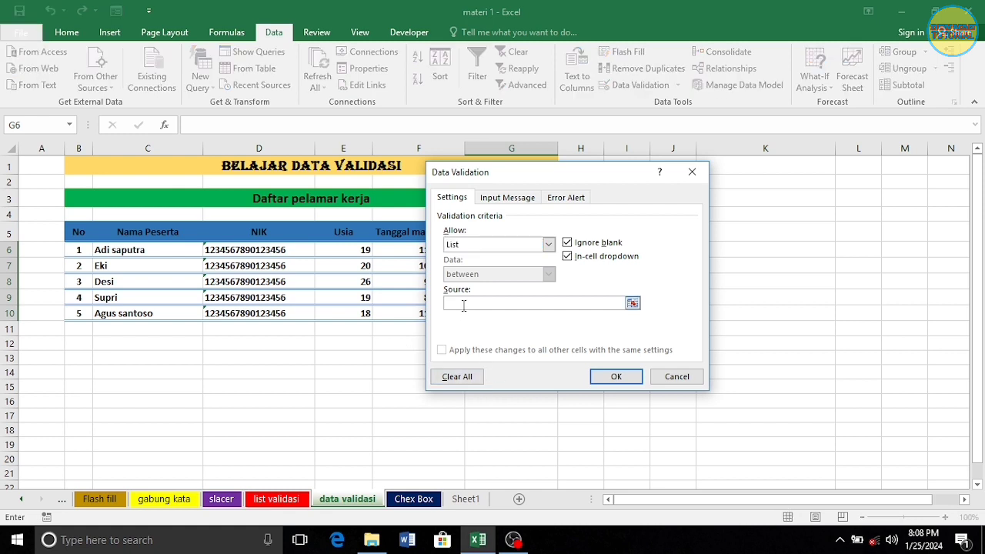
{"action": "type", "text": "Lengkap"}
{"action": "type", "text": ",Tidak lengkap"}
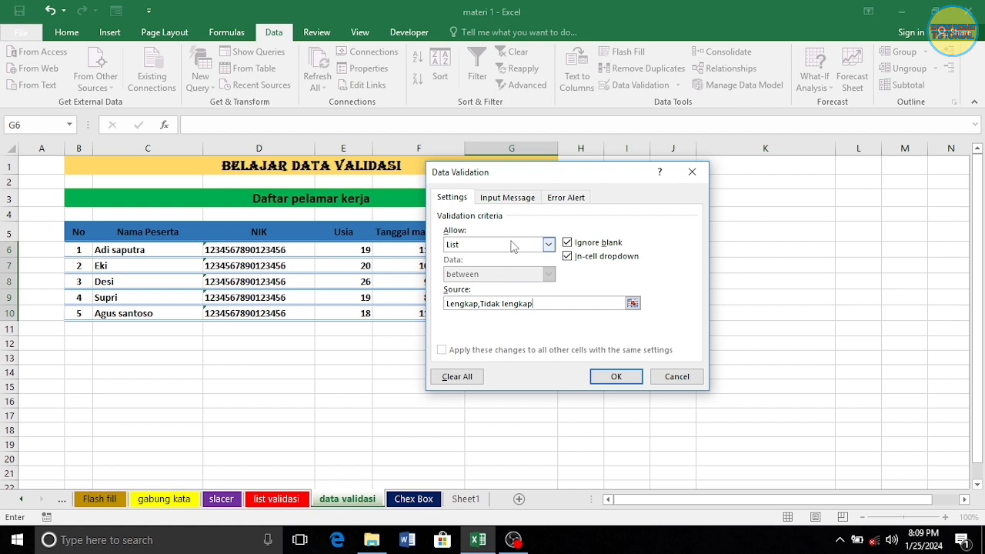
{"action": "left_click", "coordinate": [614, 377]}
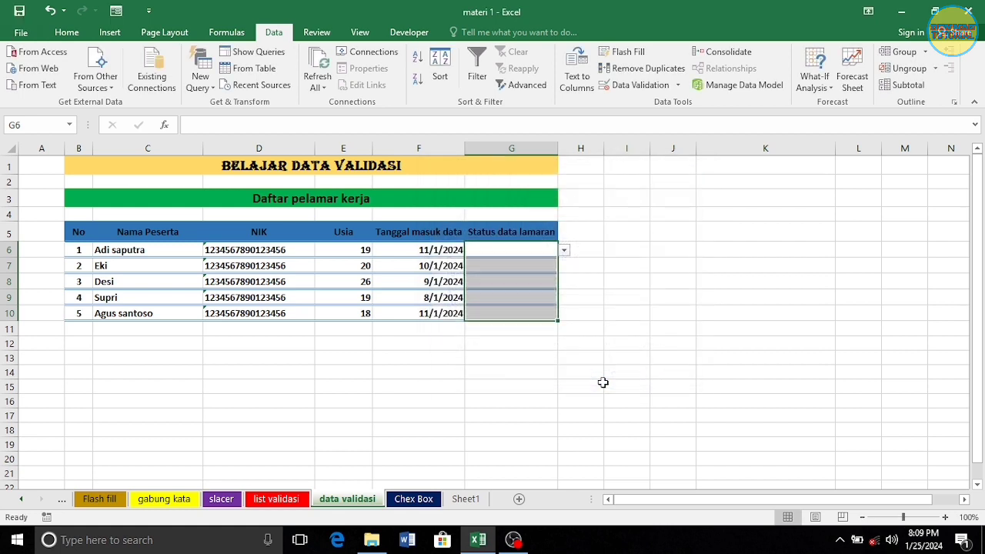
Set the status of G6, G7 and G8 to Lengkap, Tidak lengkap and Tidak lengkap
{"action": "left_click", "coordinate": [520, 257]}
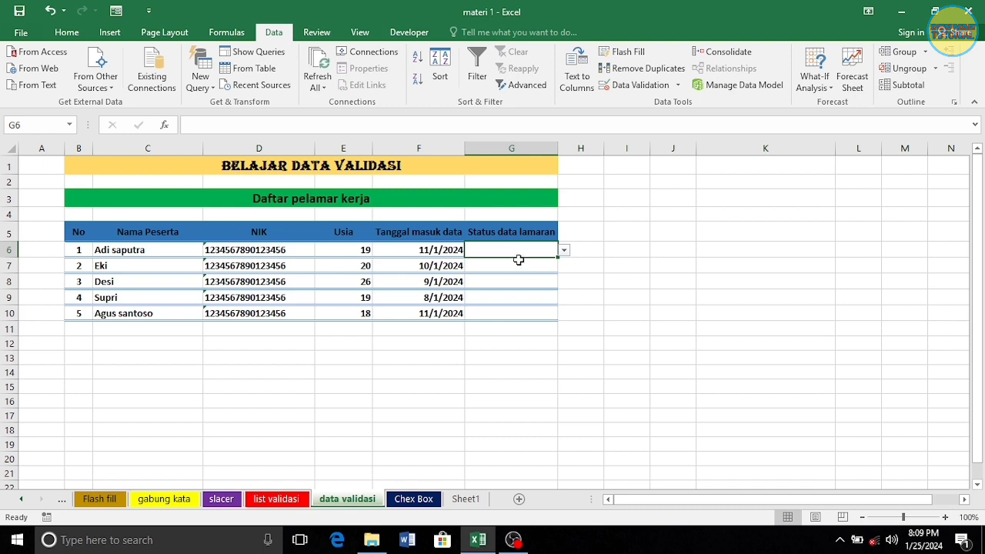
{"action": "left_click", "coordinate": [564, 252]}
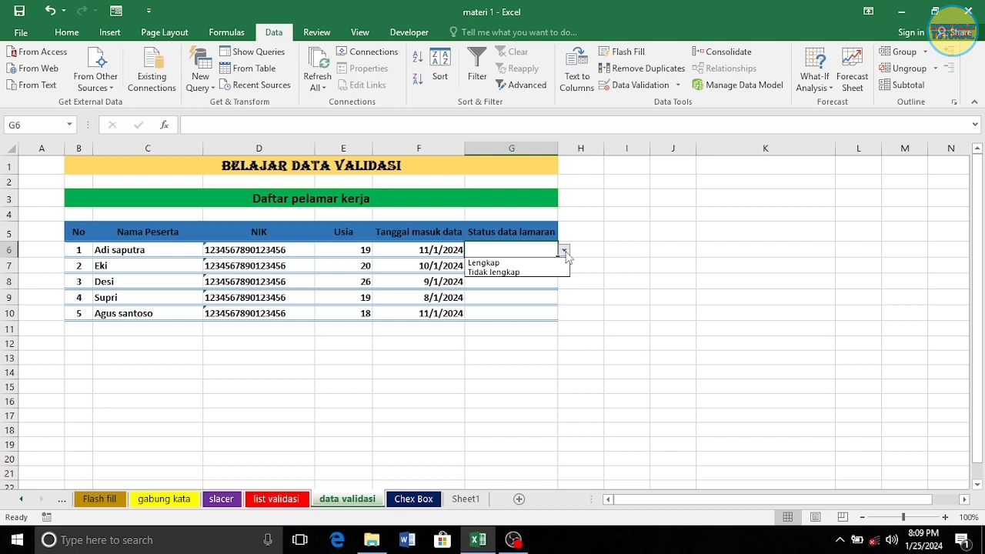
{"action": "left_click", "coordinate": [504, 263]}
{"action": "left_click", "coordinate": [504, 266]}
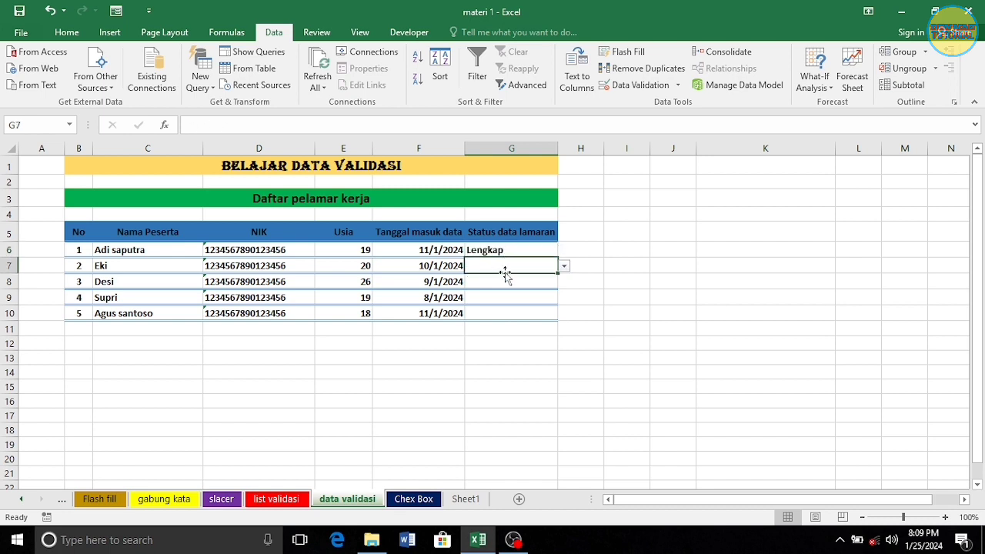
{"action": "left_click", "coordinate": [564, 267]}
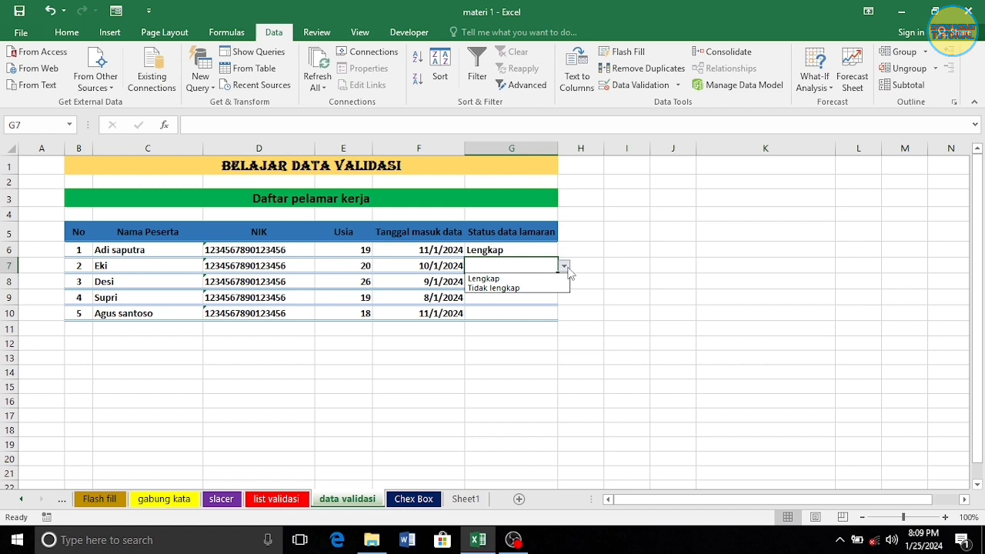
{"action": "left_click", "coordinate": [508, 288]}
{"action": "left_click", "coordinate": [508, 282]}
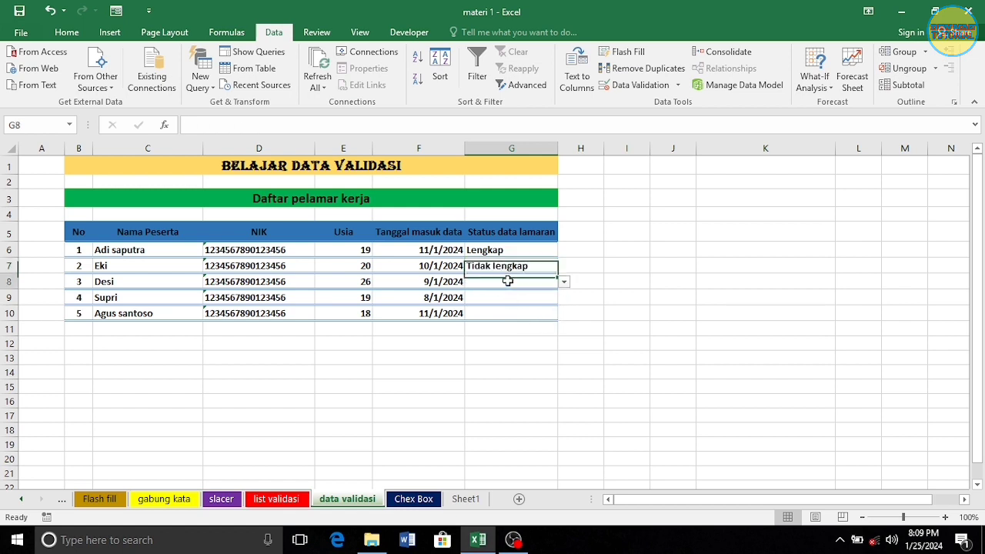
{"action": "left_click", "coordinate": [564, 282]}
{"action": "left_click", "coordinate": [523, 305]}
Set the status of G9 to Lengkap and G10 to Tidak lengkap
{"action": "left_click", "coordinate": [511, 295]}
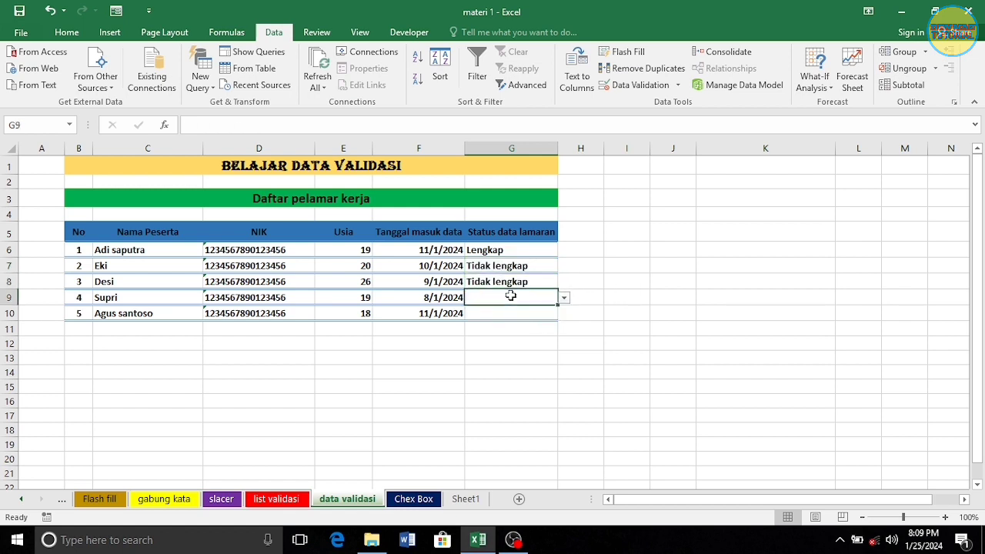
{"action": "left_click", "coordinate": [564, 298]}
{"action": "left_click", "coordinate": [533, 311]}
{"action": "left_click", "coordinate": [527, 313]}
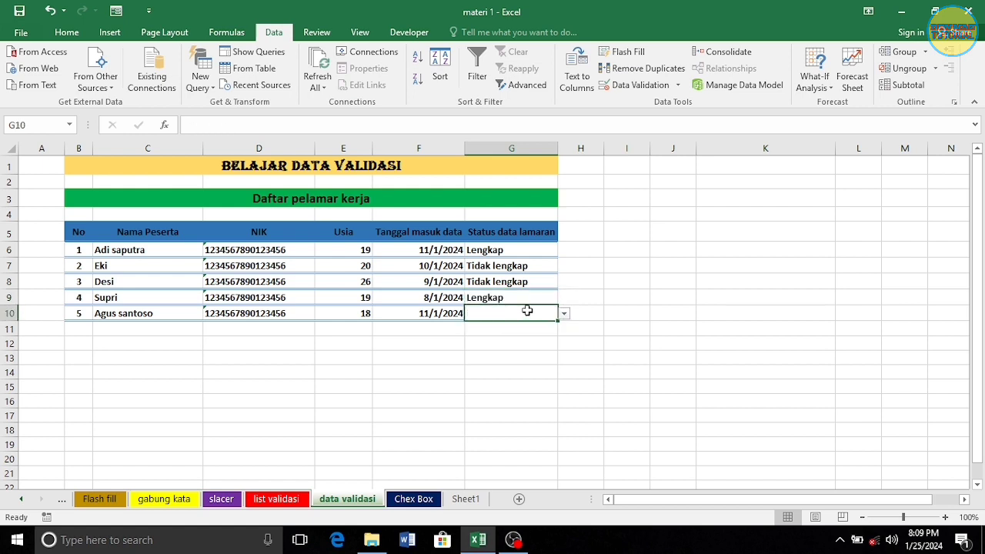
{"action": "left_click", "coordinate": [564, 314]}
{"action": "left_click", "coordinate": [526, 335]}
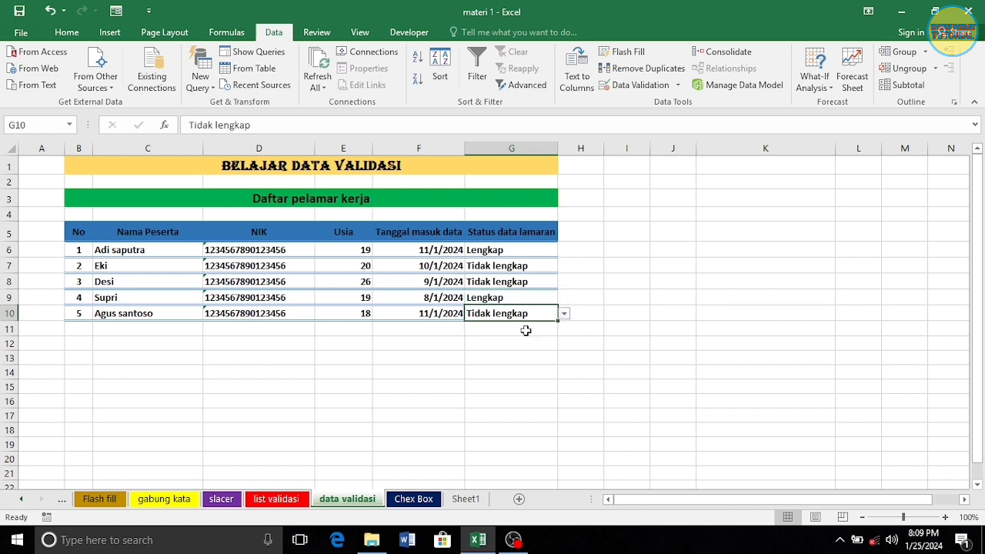
{"action": "left_click", "coordinate": [597, 293]}
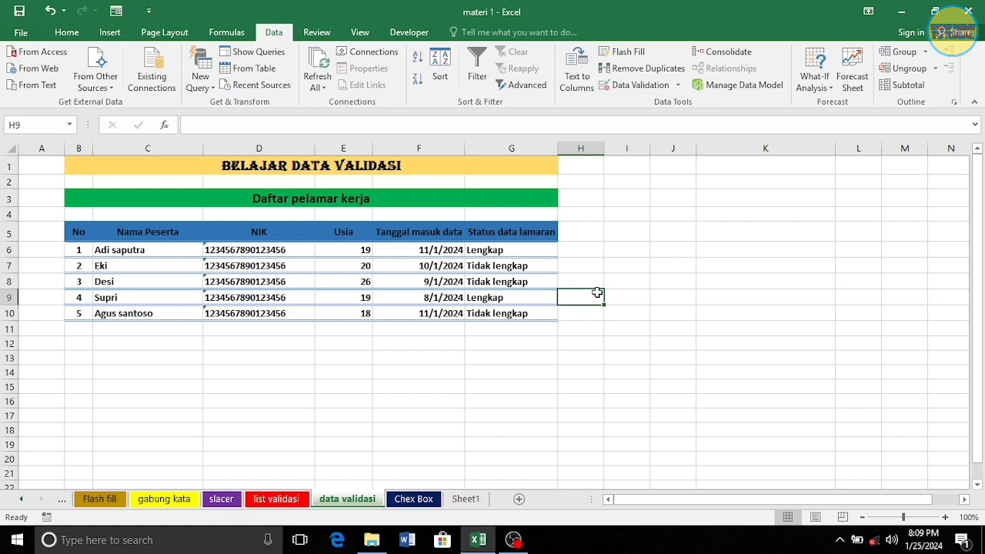